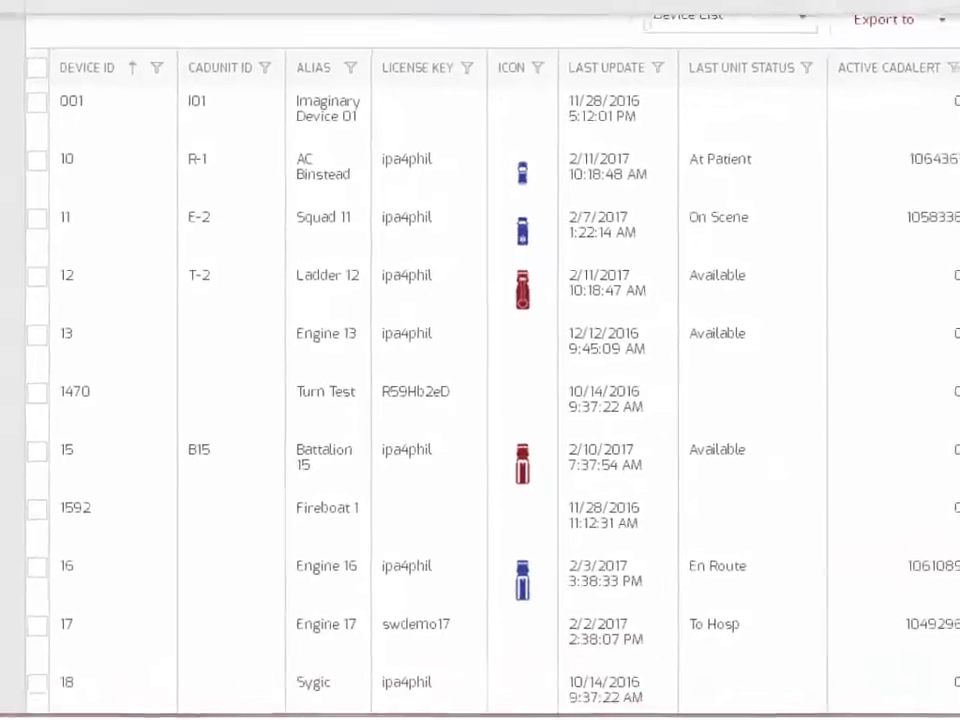
- Find Ladder 12 in the department's Devices grid and open its device record
scroll(955, 345, "up", 3)
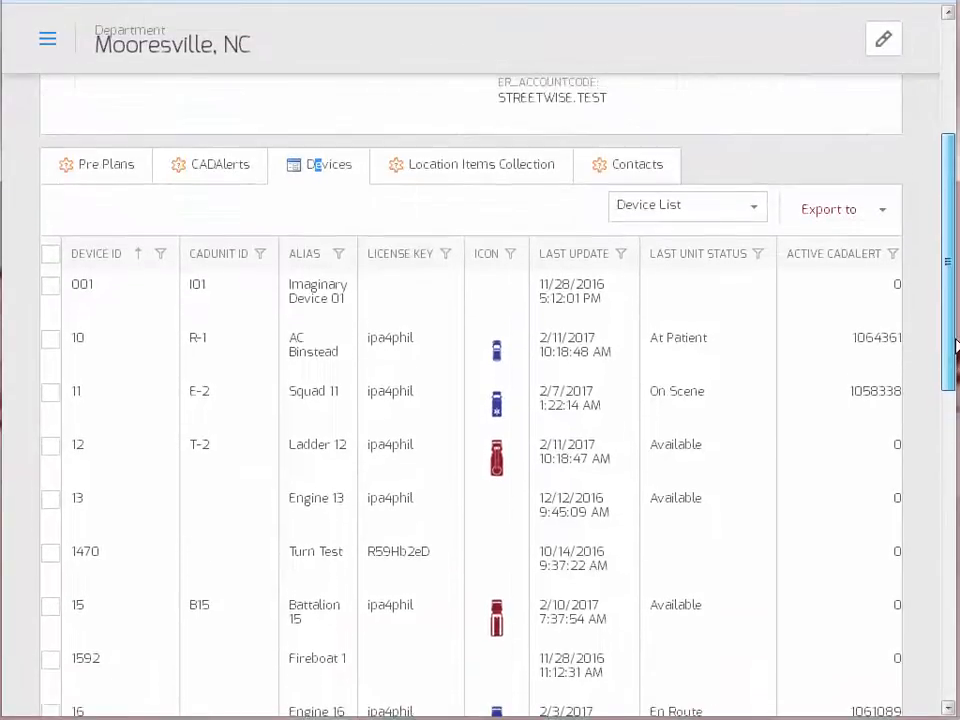
scroll(955, 345, "down", 2)
scroll(955, 345, "up", 1)
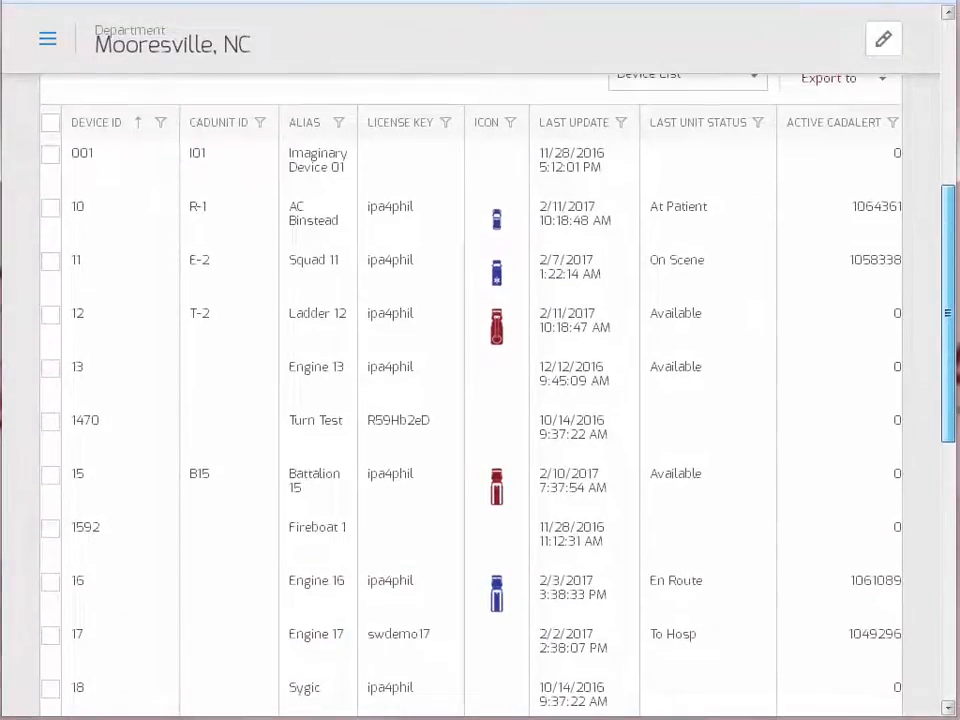
scroll(953, 356, "up", 1)
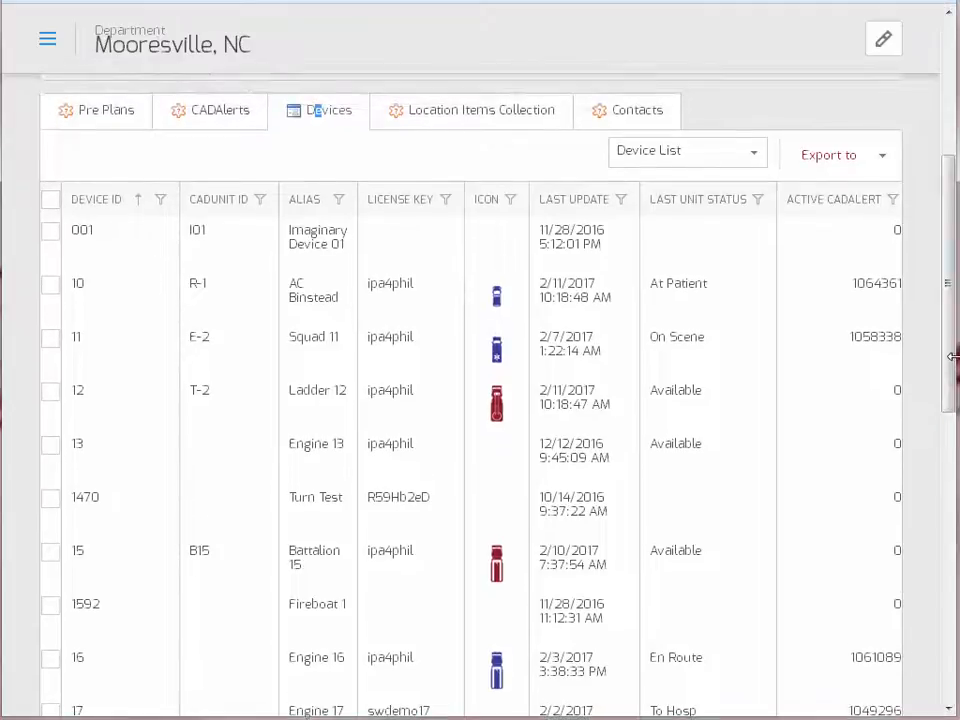
left_click_drag(950, 350, 952, 342)
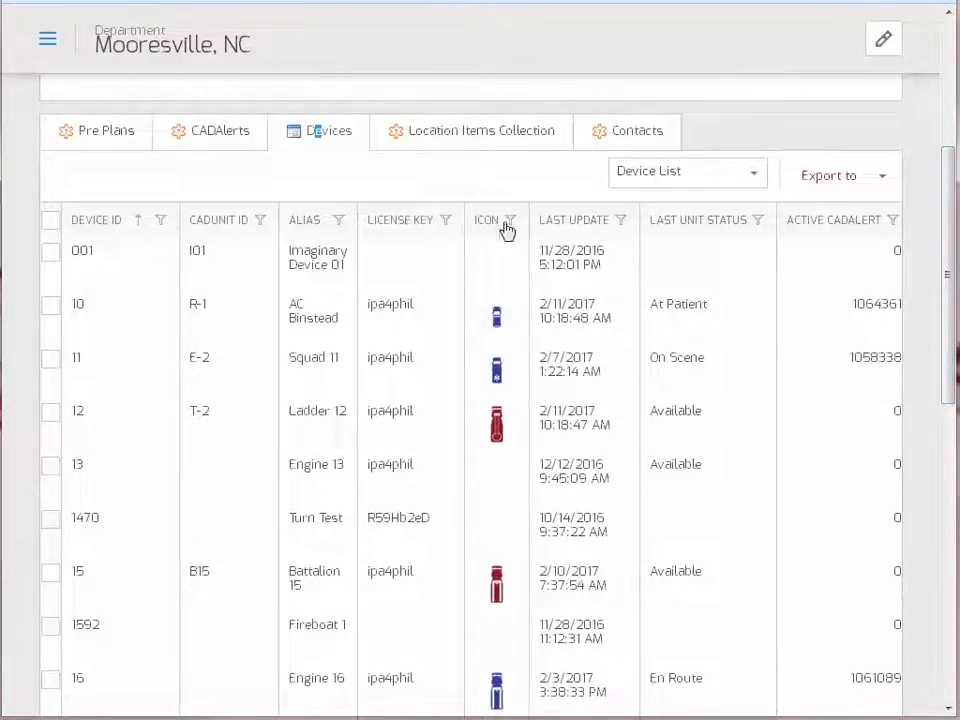
left_click_drag(947, 251, 953, 176)
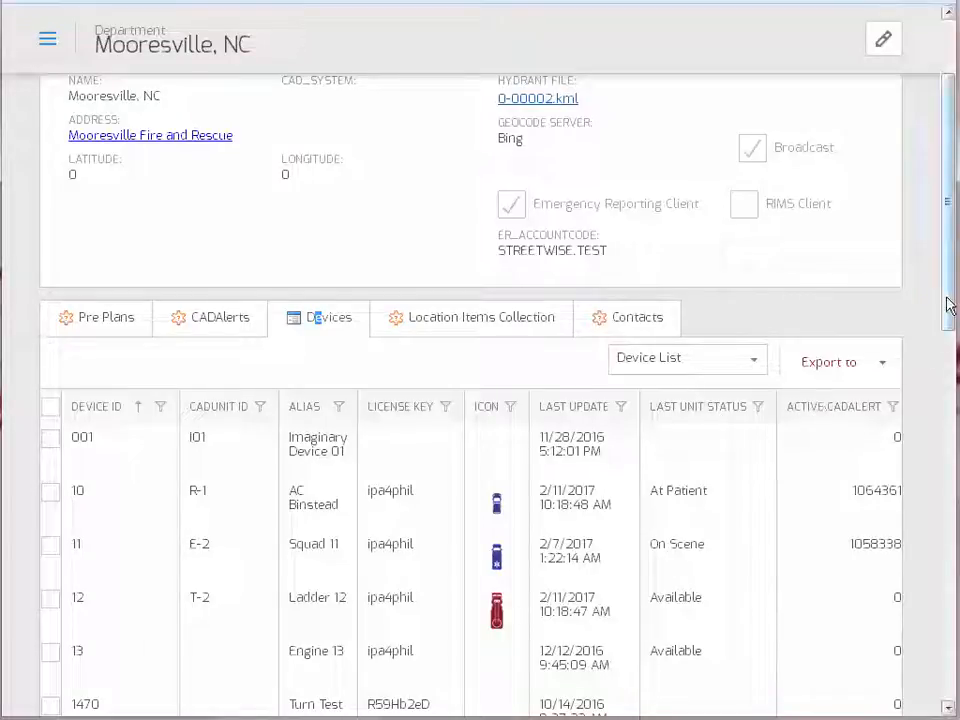
left_click_drag(946, 298, 954, 393)
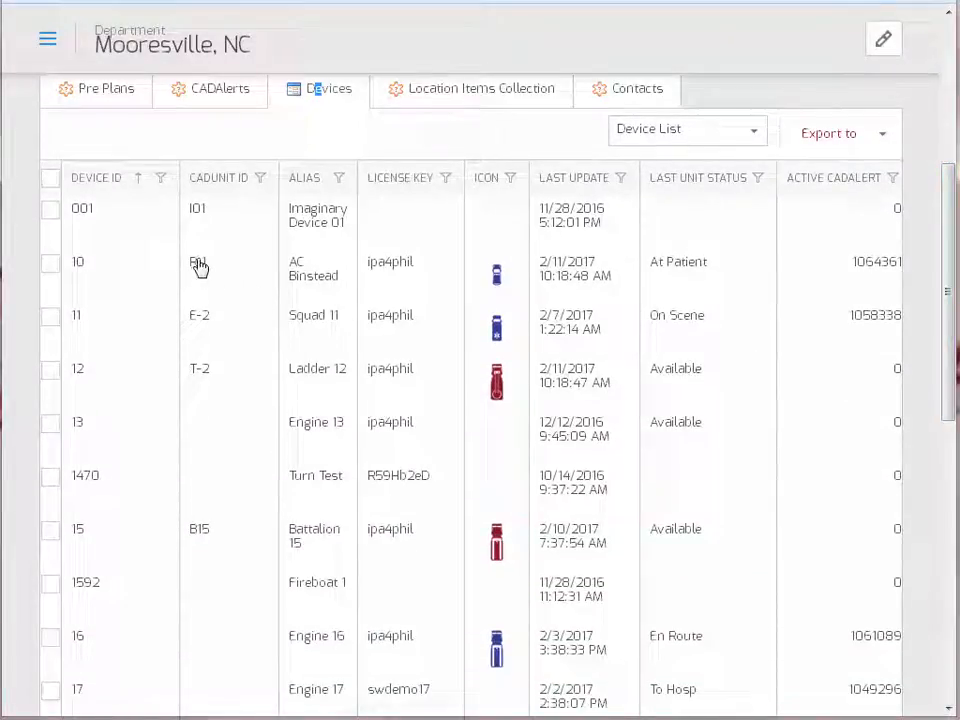
left_click(202, 377)
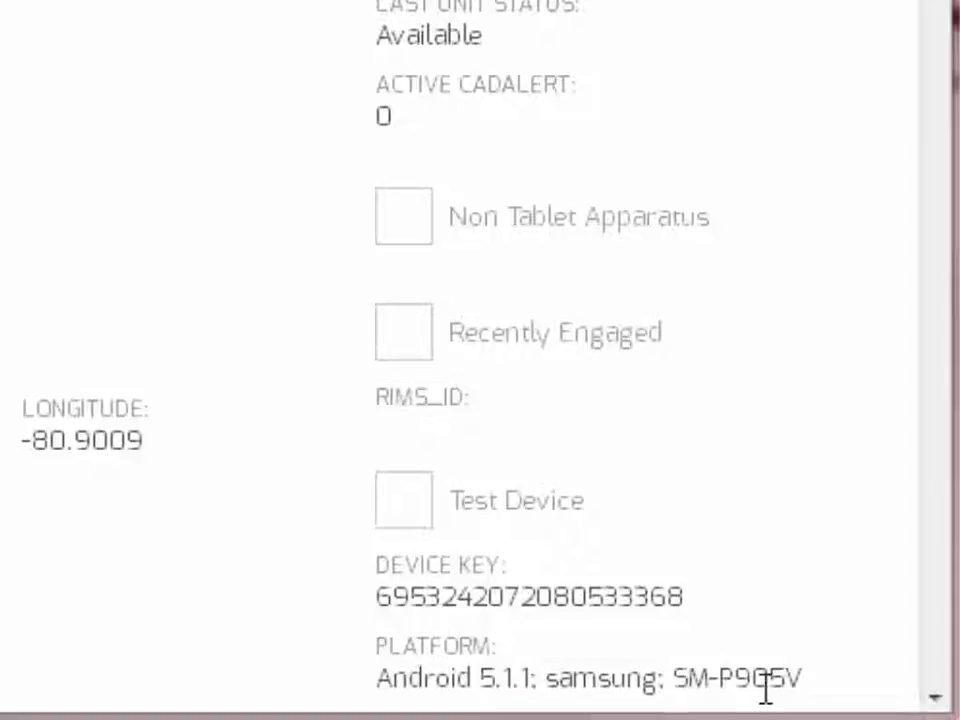
- Scroll down Ladder 12's record to the Device Messages and Unit Status history
scroll(934, 697, "down", 5)
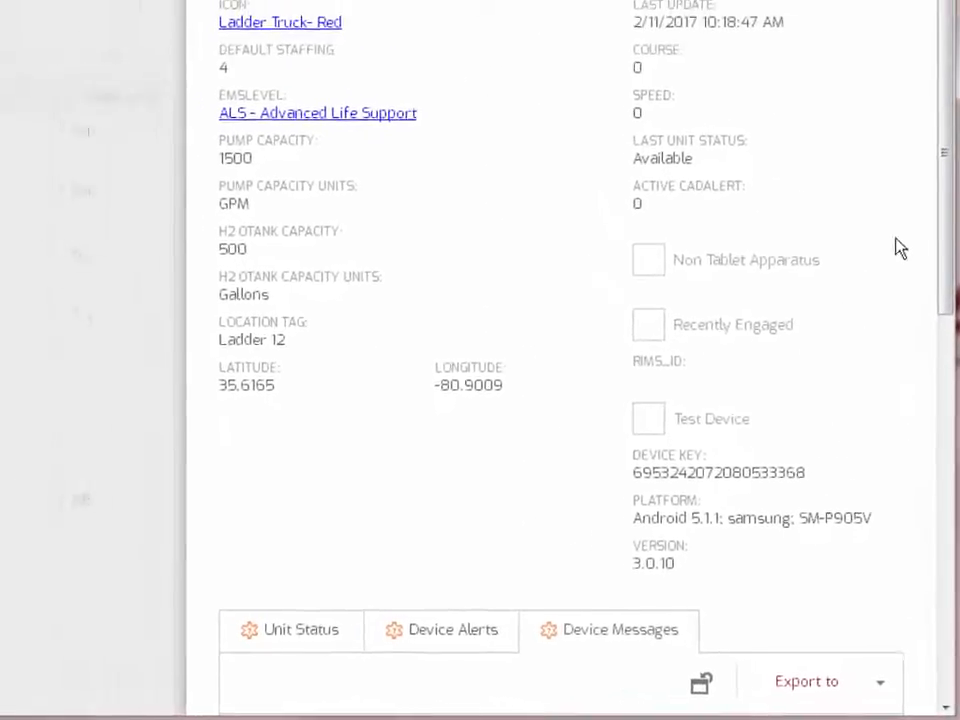
left_click_drag(945, 158, 952, 283)
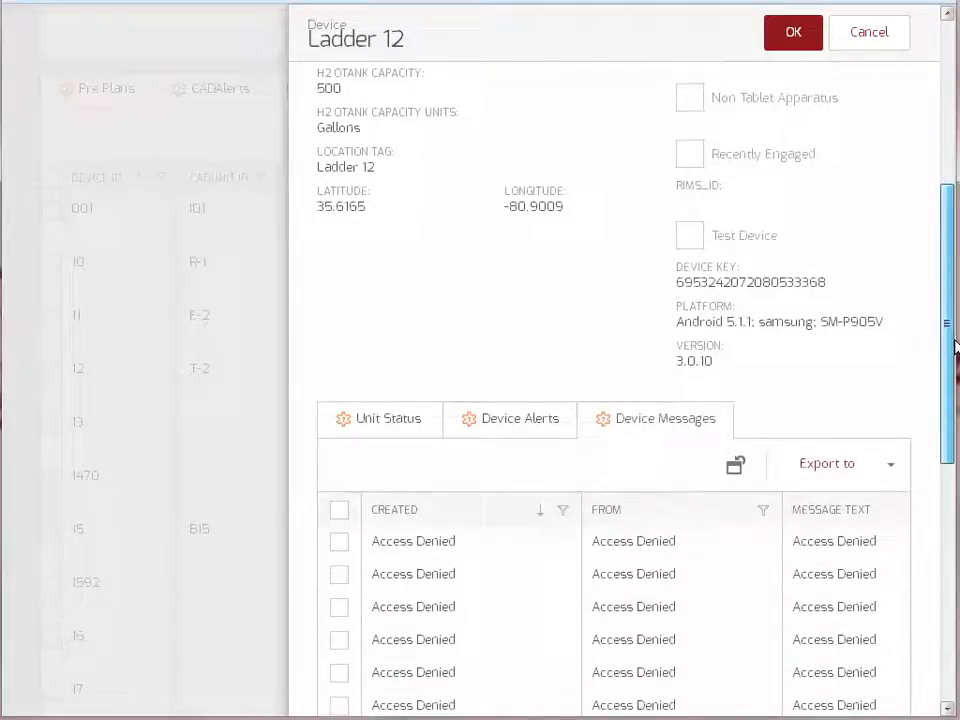
left_click_drag(955, 345, 953, 396)
left_click(390, 312)
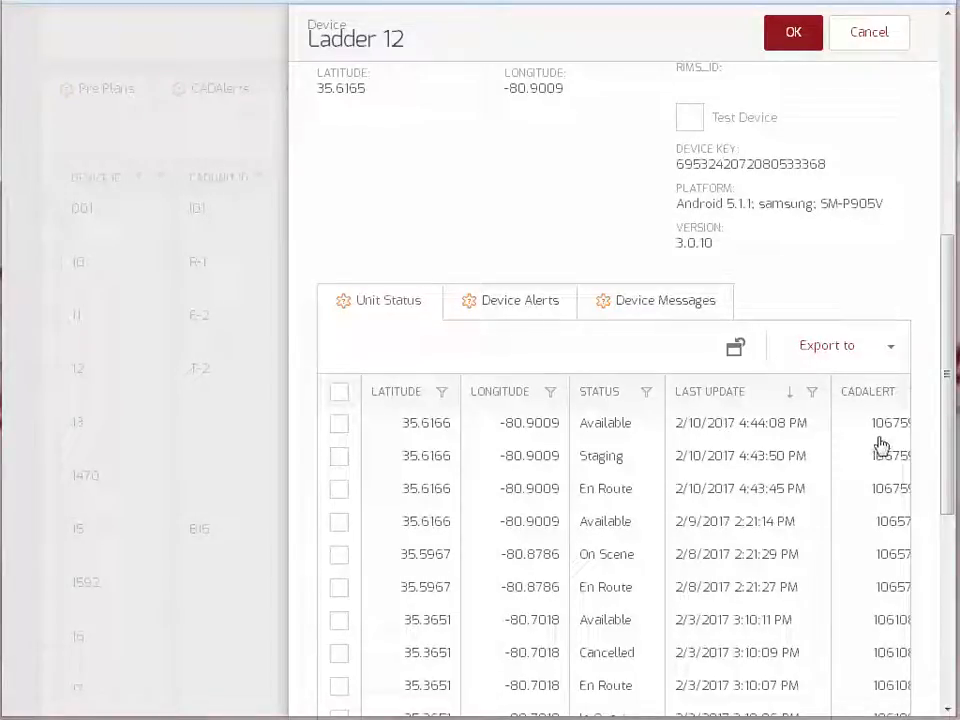
left_click(517, 310)
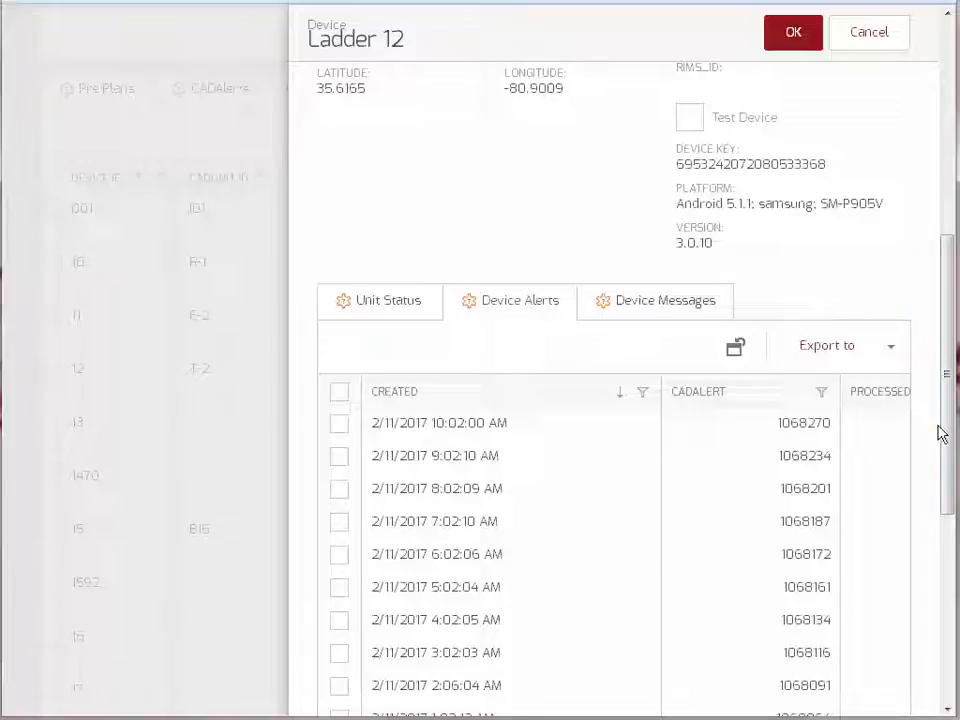
left_click_drag(952, 428, 926, 300)
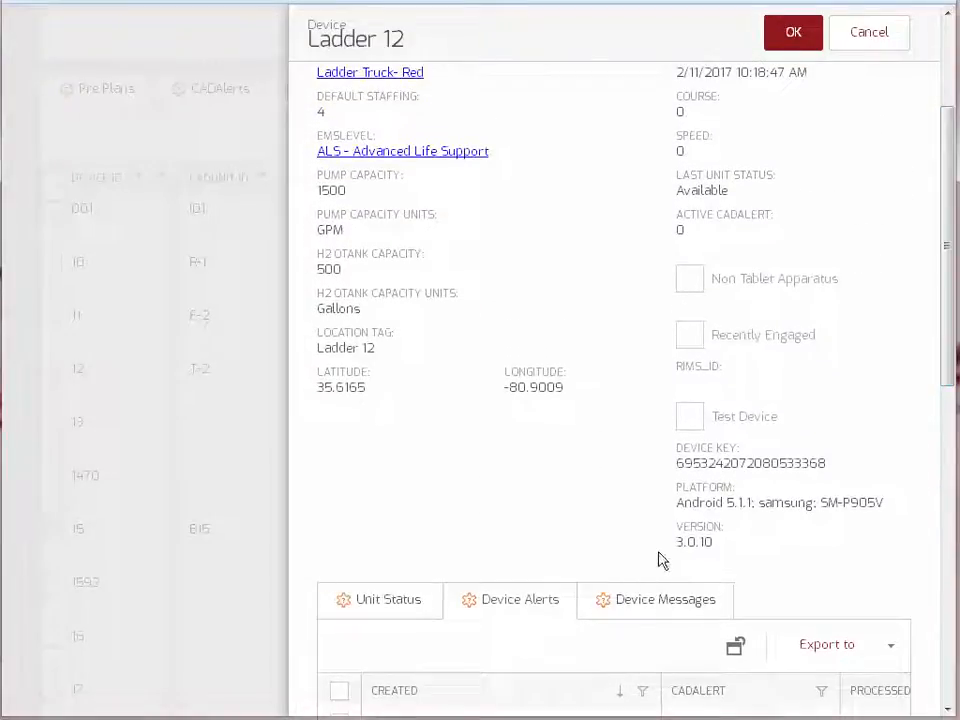
left_click(657, 604)
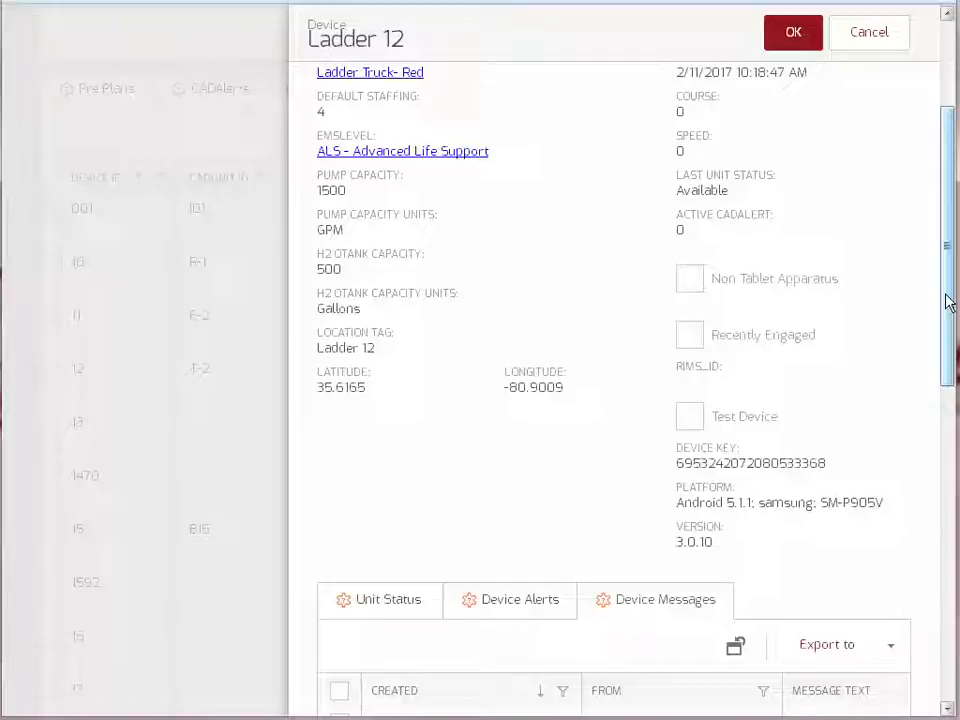
scroll(948, 302, "up", 2)
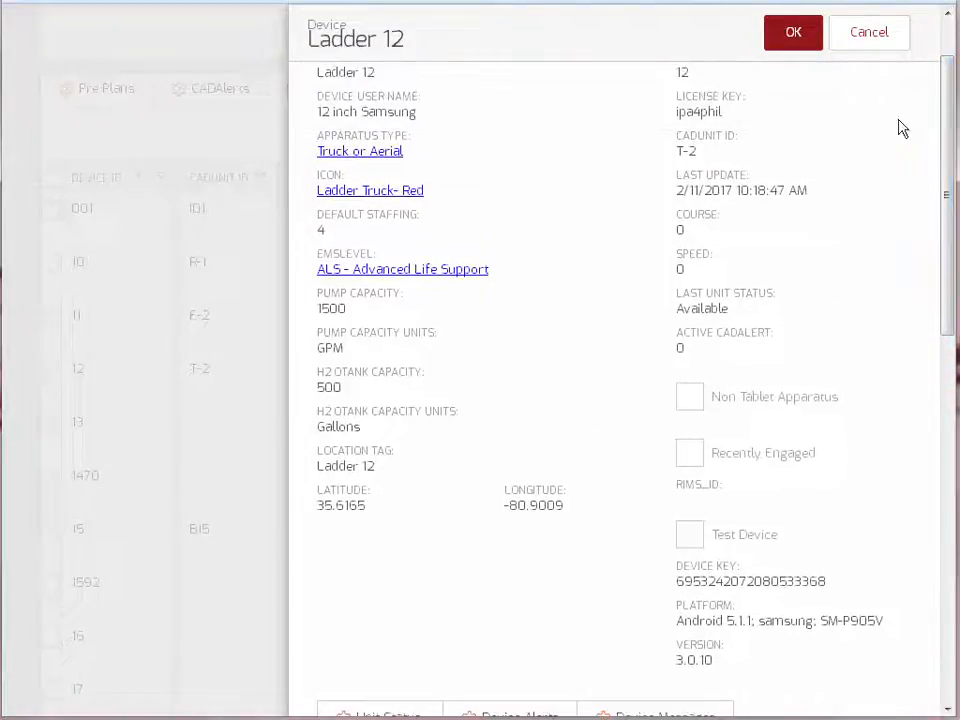
- Cancel the Ladder 12 dialog and switch the Mooresville, NC department page into edit mode
left_click(870, 40)
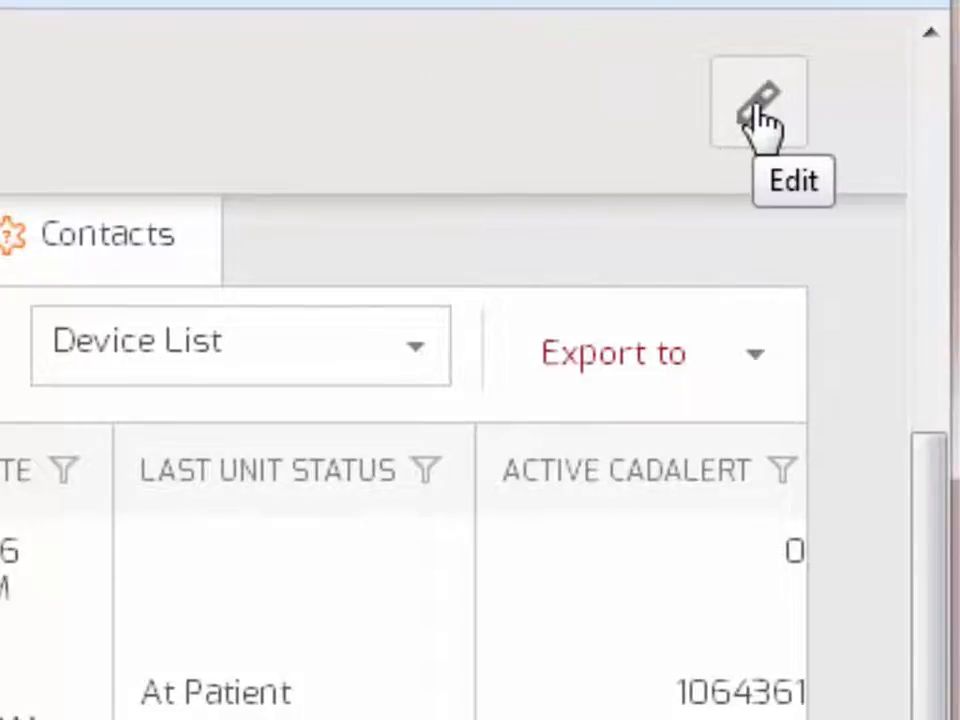
left_click(759, 110)
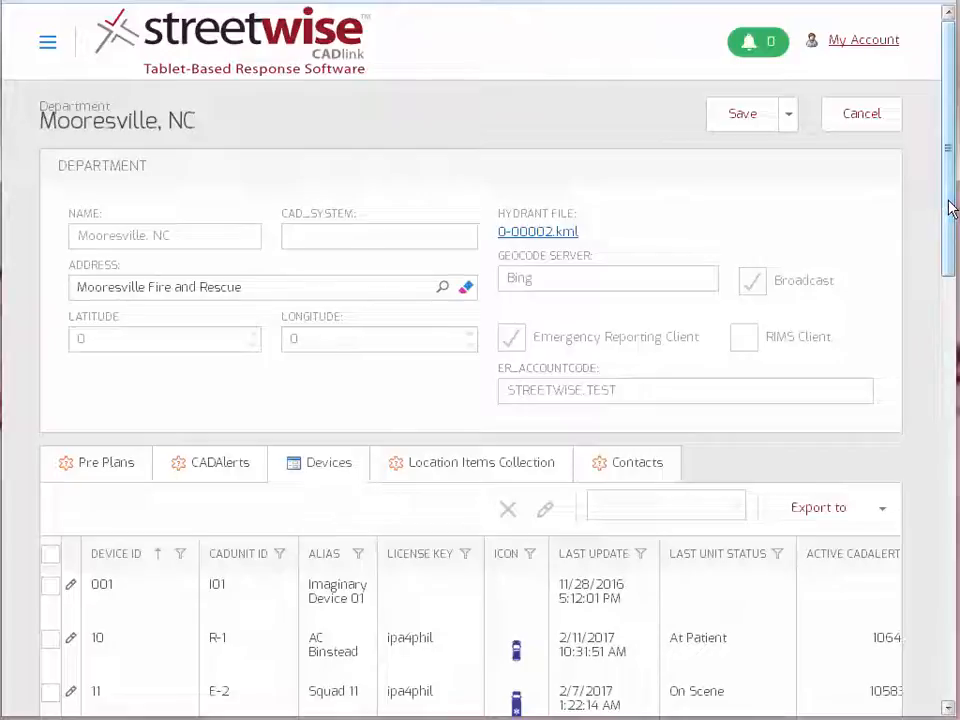
left_click_drag(950, 208, 953, 366)
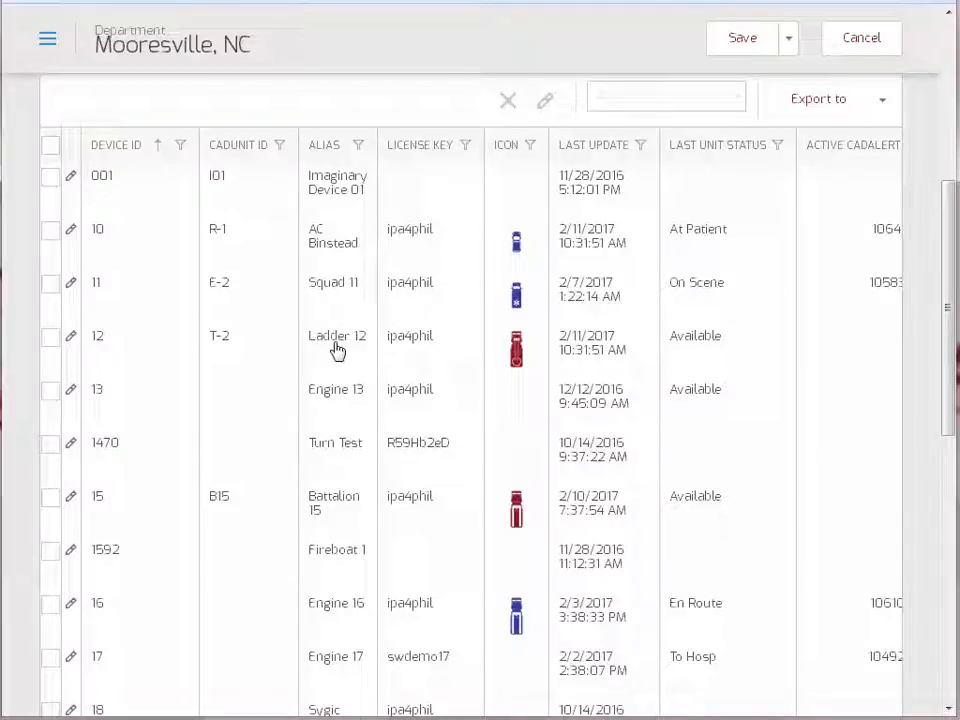
- Open row 12 for editing and replace the Device User Name with the operator's full name
left_click(71, 340)
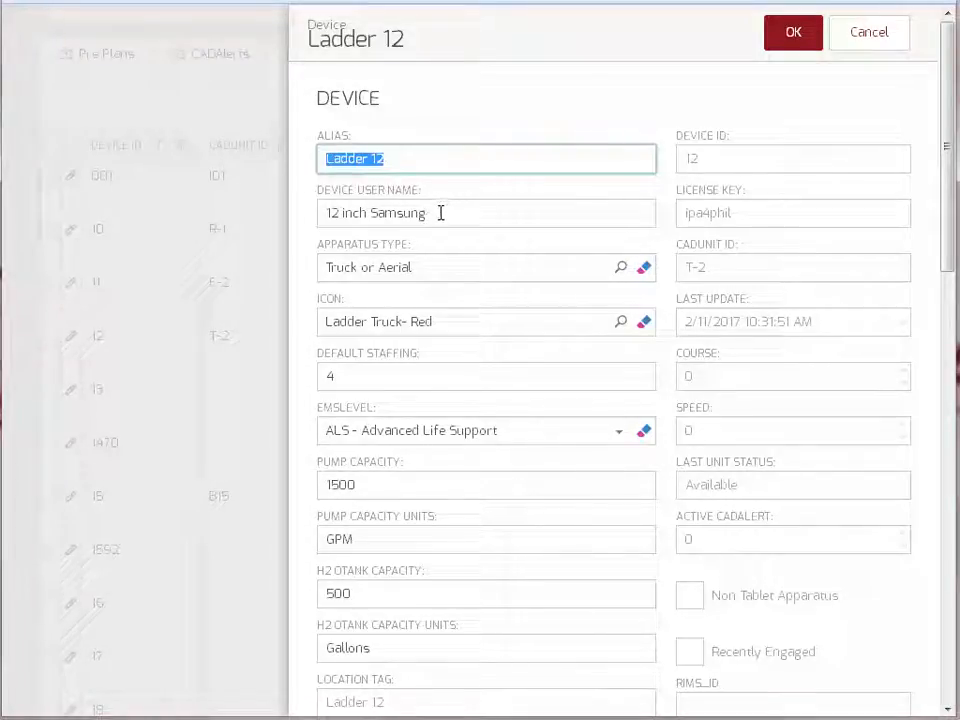
left_click_drag(440, 212, 235, 205)
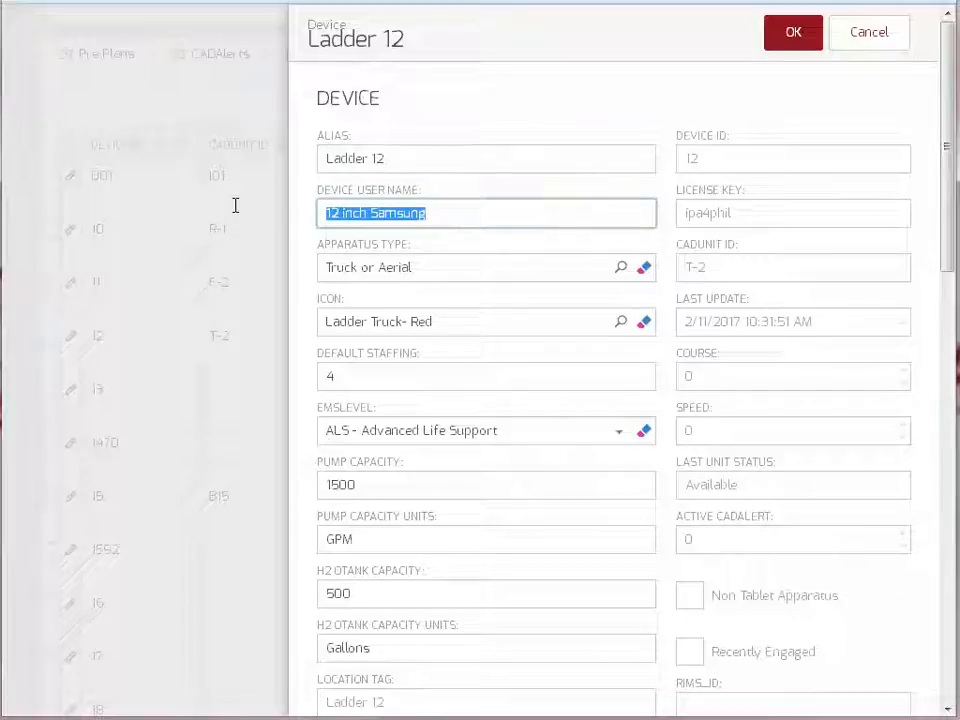
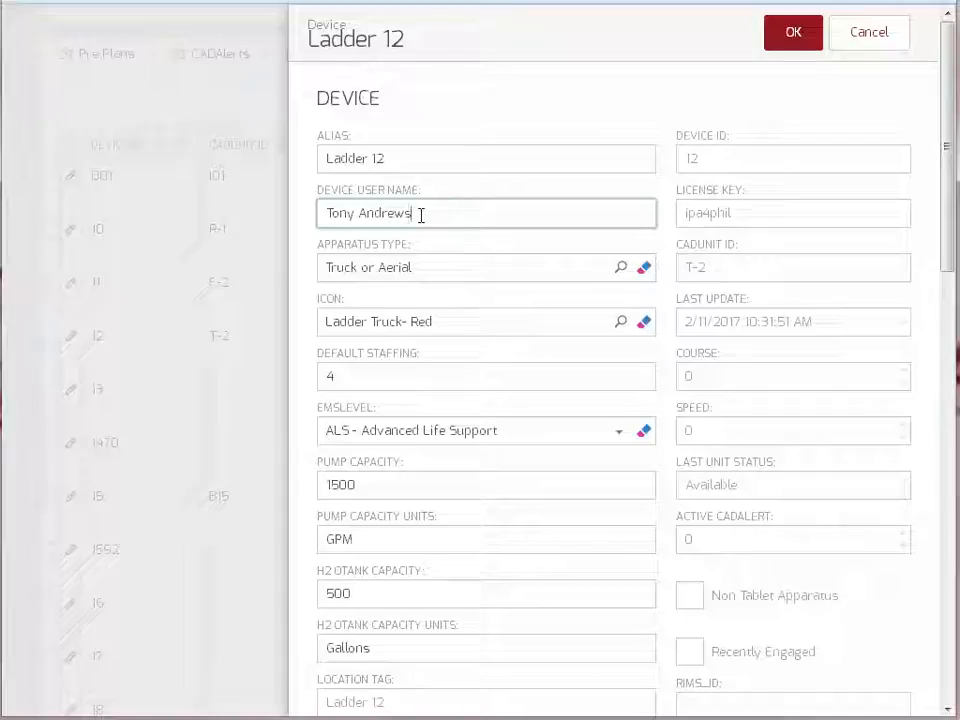
left_click(431, 268)
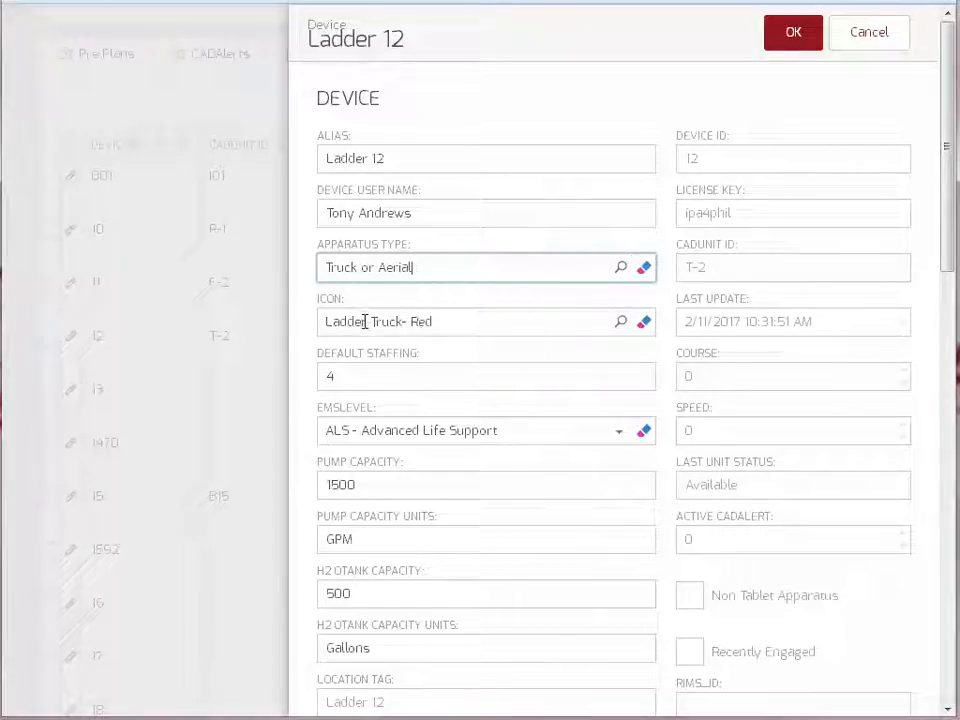
- Pick Ladder Truck- Blue in the Icon picker as Ladder 12's icon
left_click(622, 324)
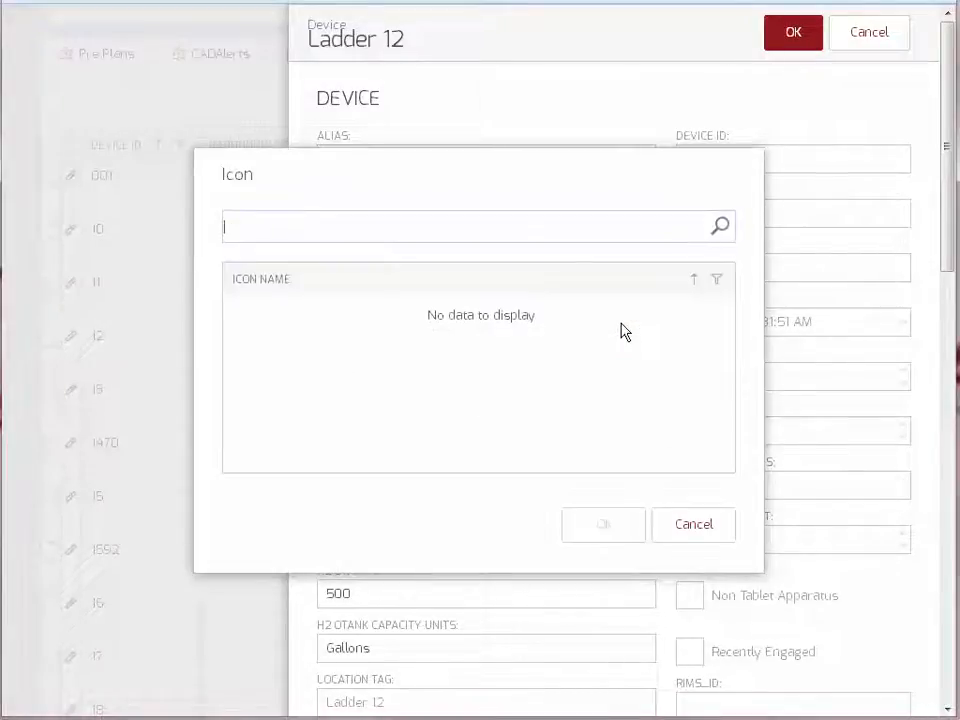
left_click(720, 228)
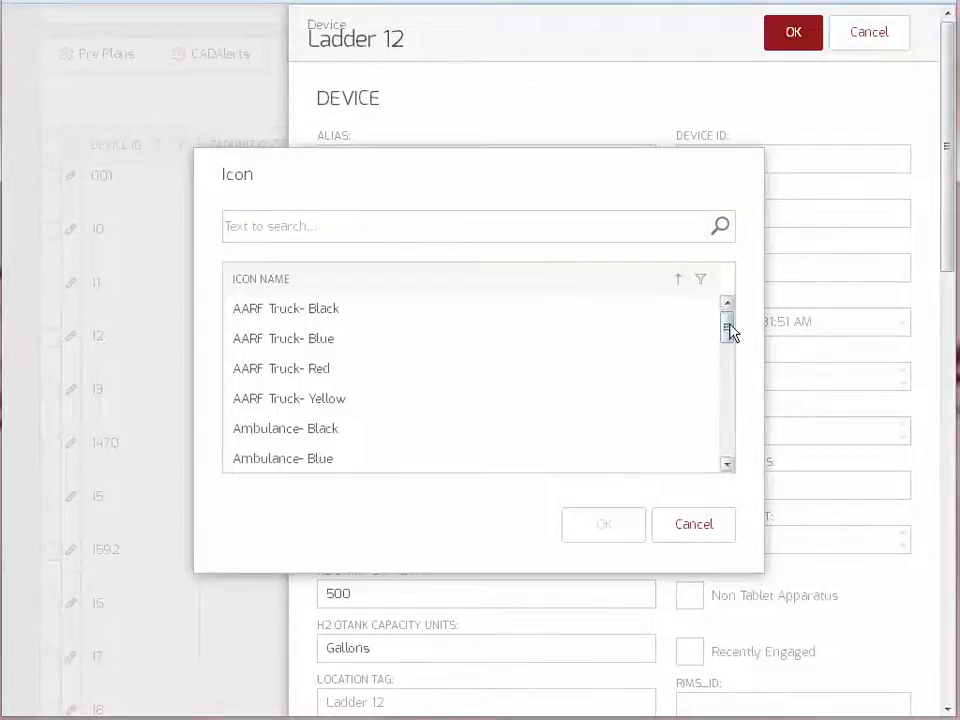
left_click_drag(729, 332, 731, 451)
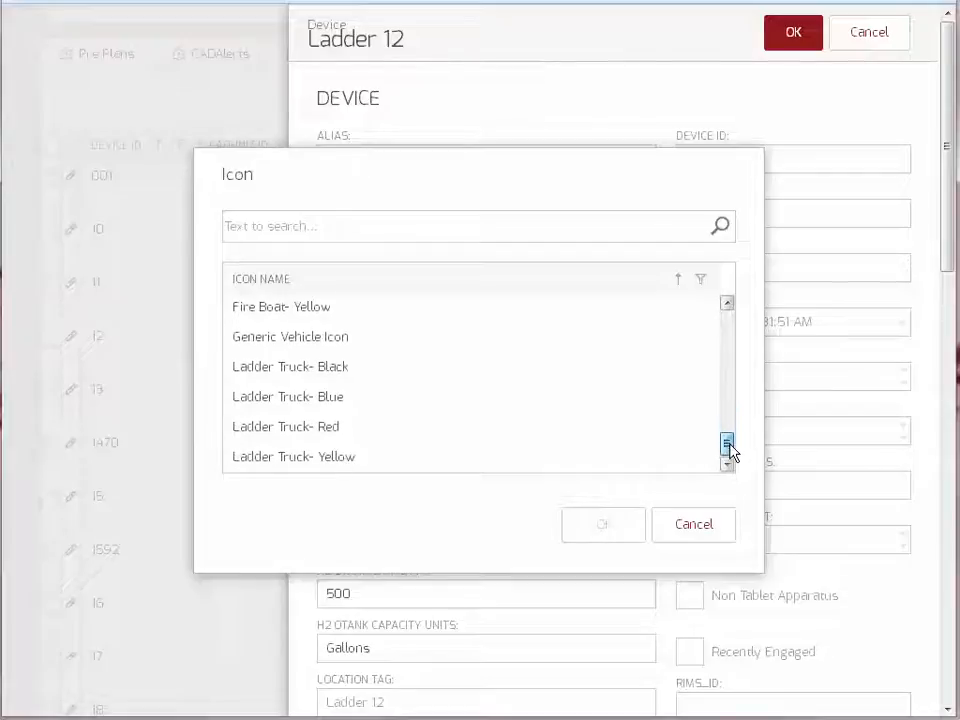
left_click(297, 400)
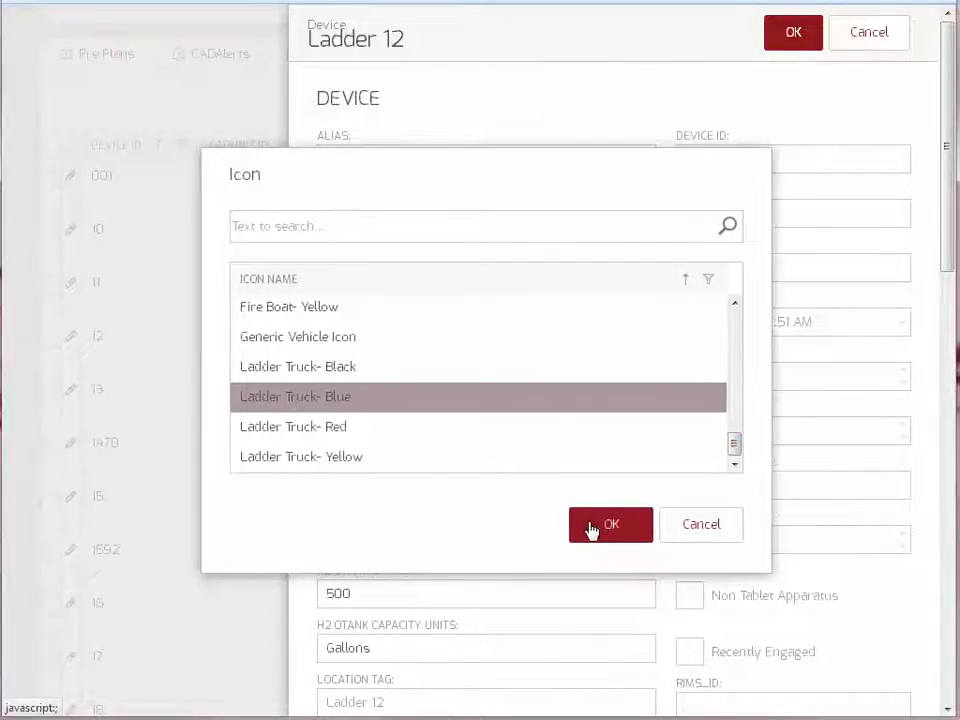
left_click(591, 526)
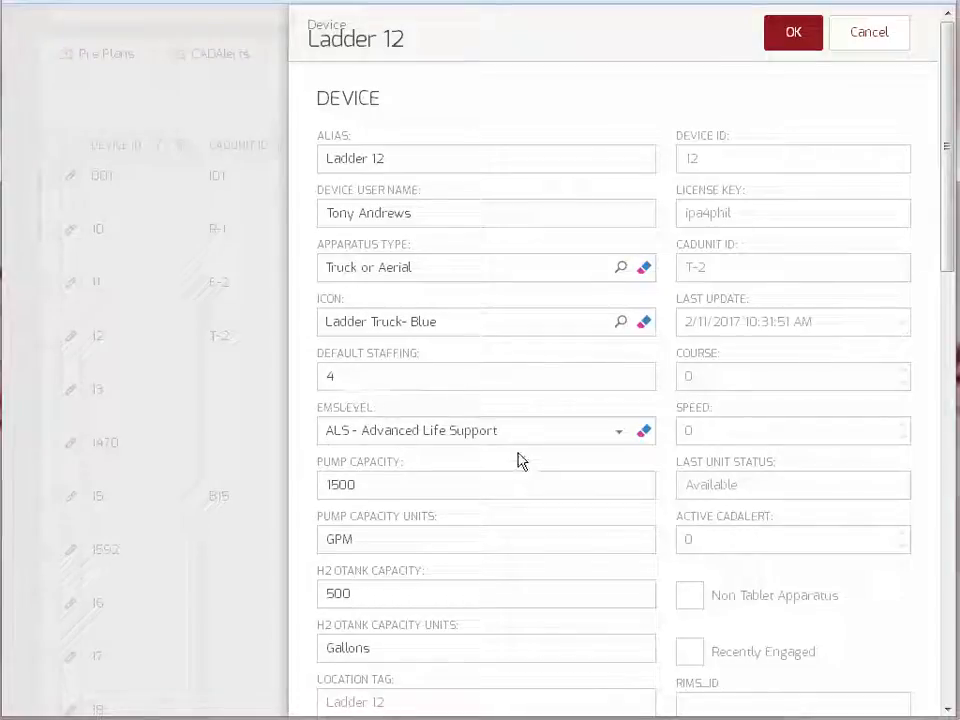
- Choose BLS - Basic Life Support in Ladder 12's EMSLEVEL dropdown
left_click(619, 436)
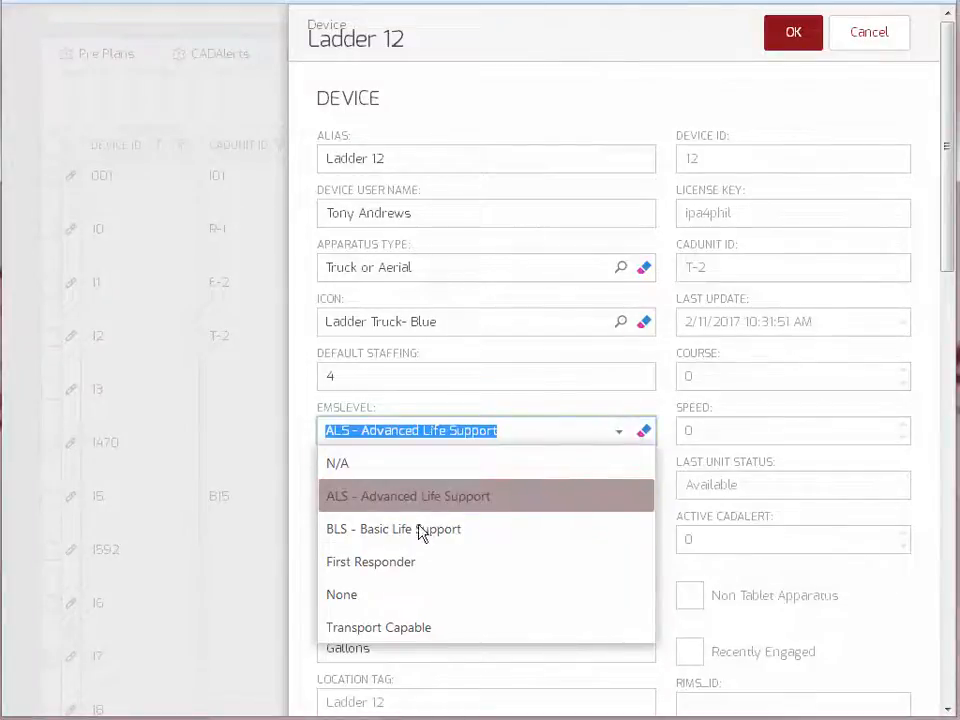
left_click(385, 536)
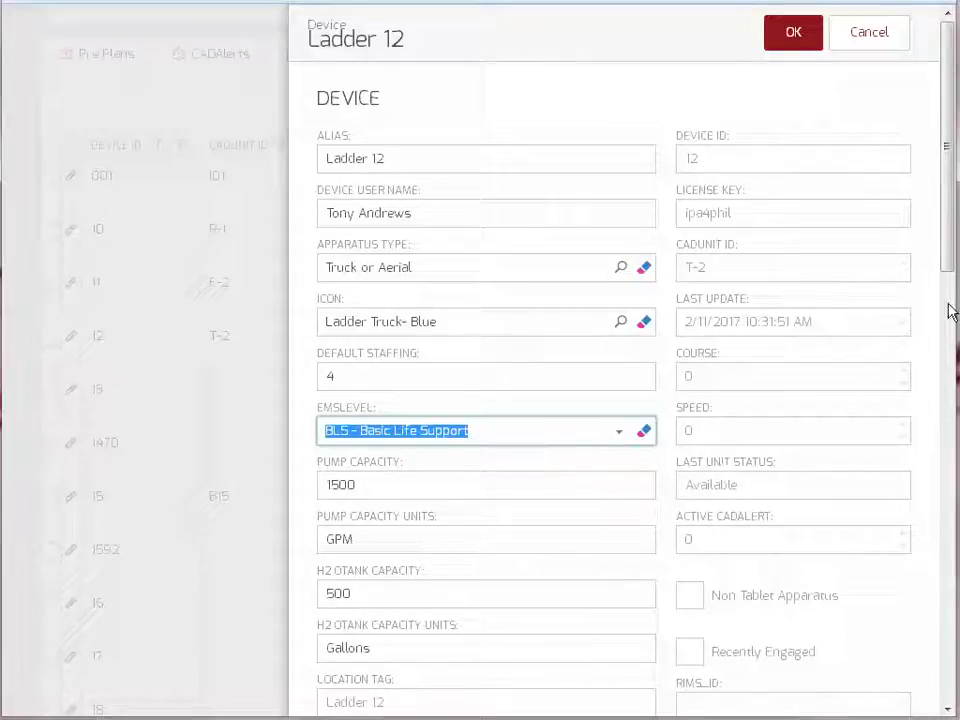
- Cancel the Ladder 12 edit form and confirm that unsaved changes will be lost
scroll(952, 233, "down", 3)
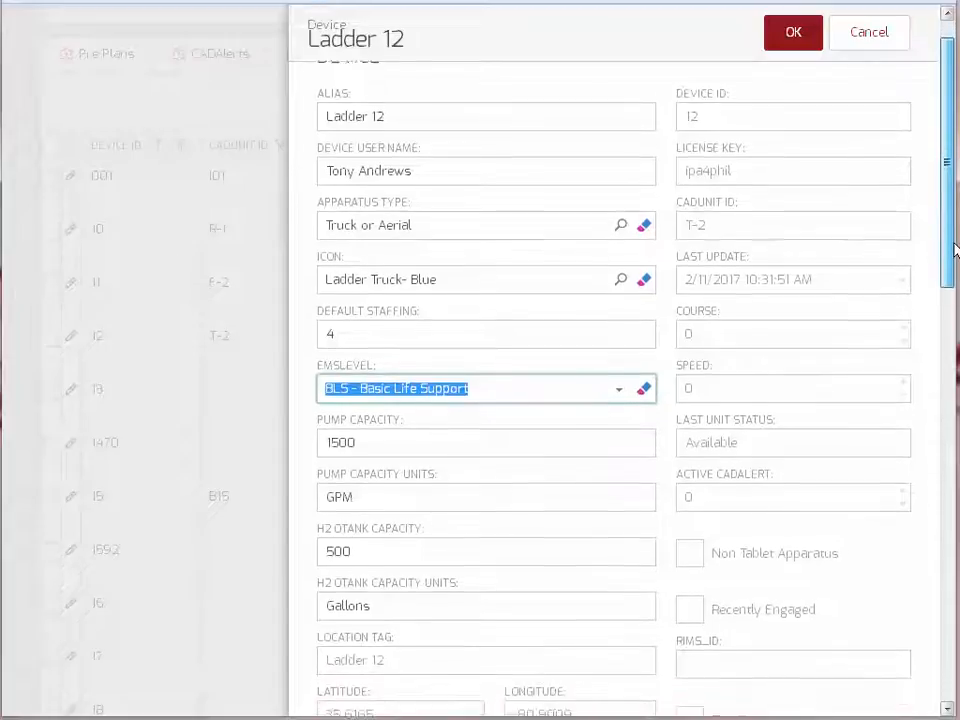
scroll(952, 250, "up", 2)
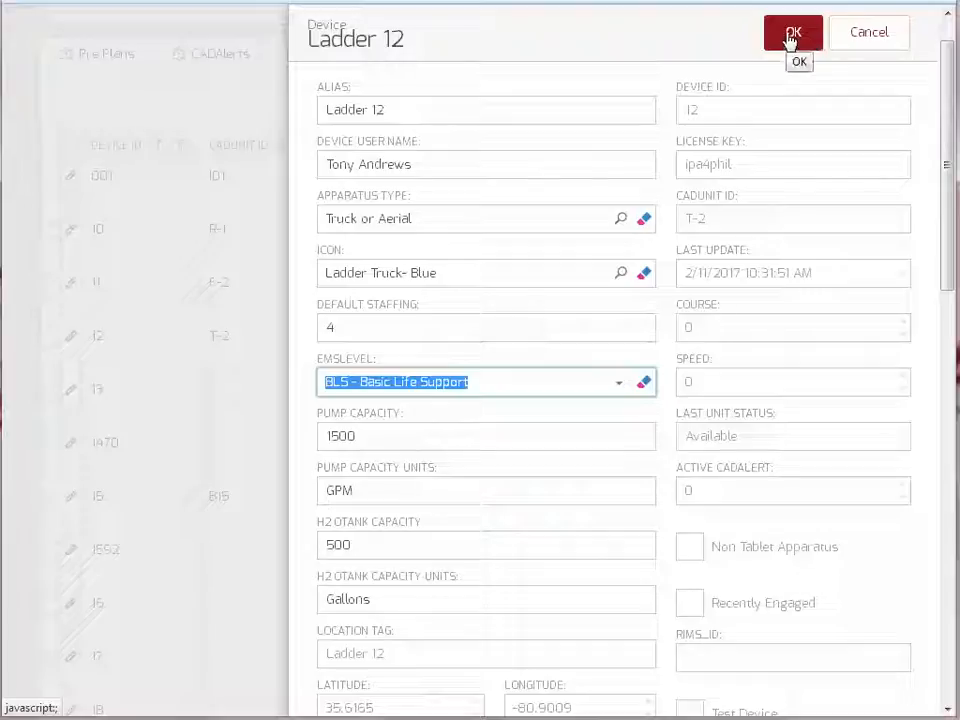
left_click(858, 36)
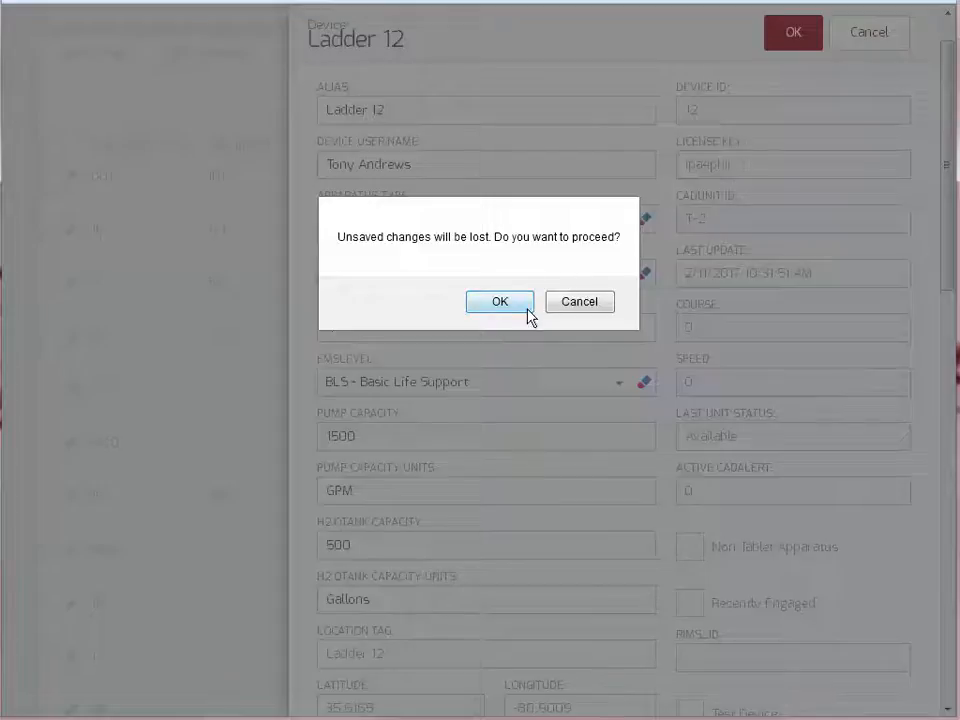
left_click(526, 312)
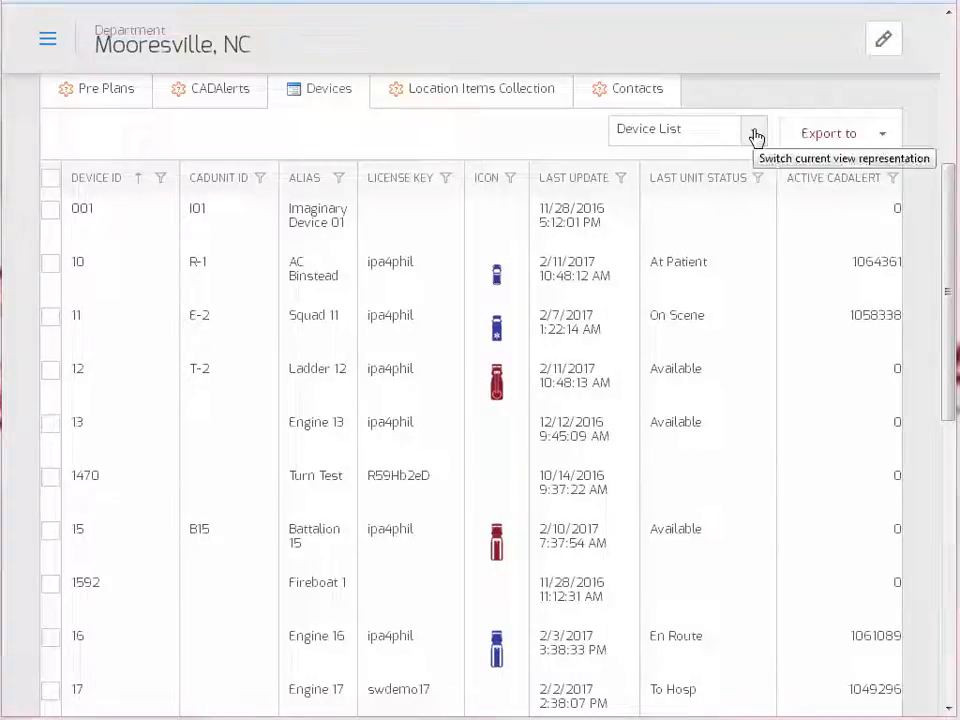
- Switch the Devices tab to Device Map view and bring Mooresville and Lake Norman into view
left_click(756, 144)
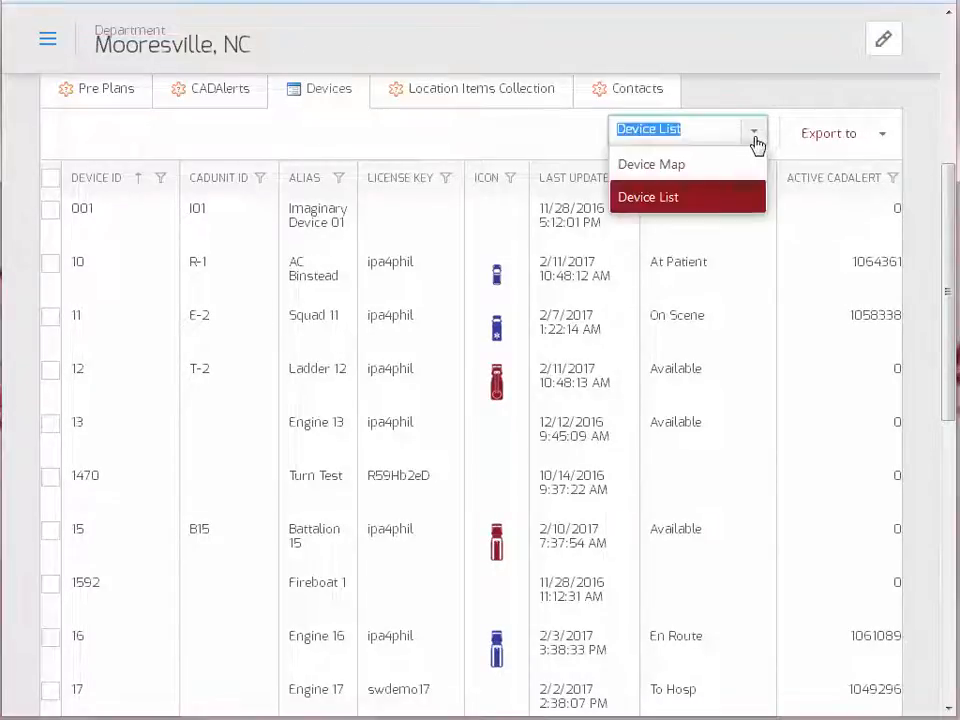
left_click(678, 168)
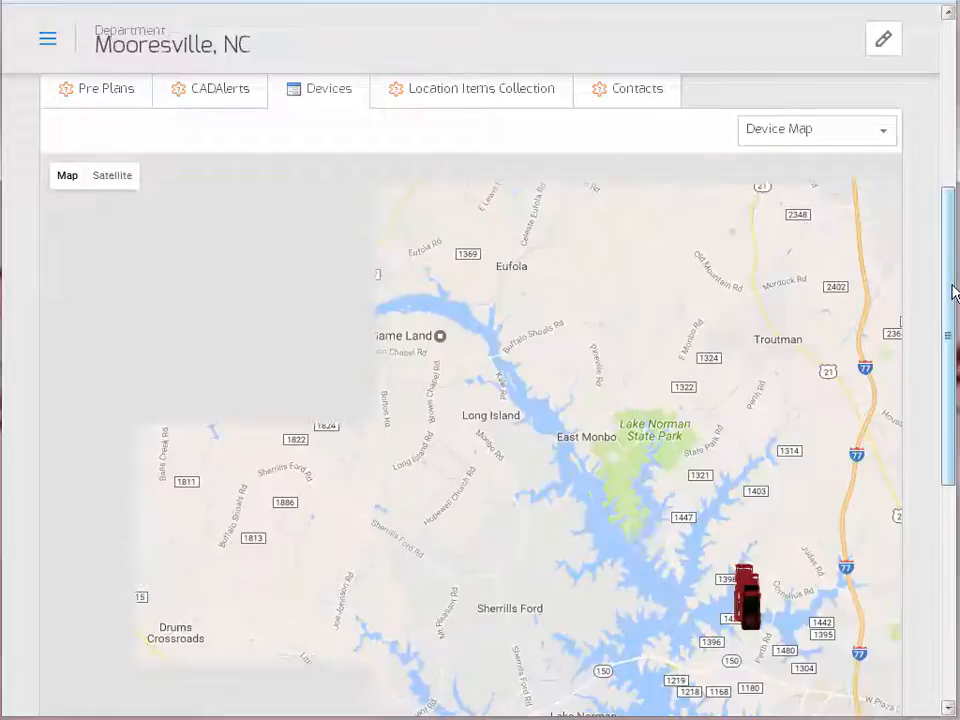
left_click_drag(793, 529, 526, 328)
scroll(574, 410, "up", 1)
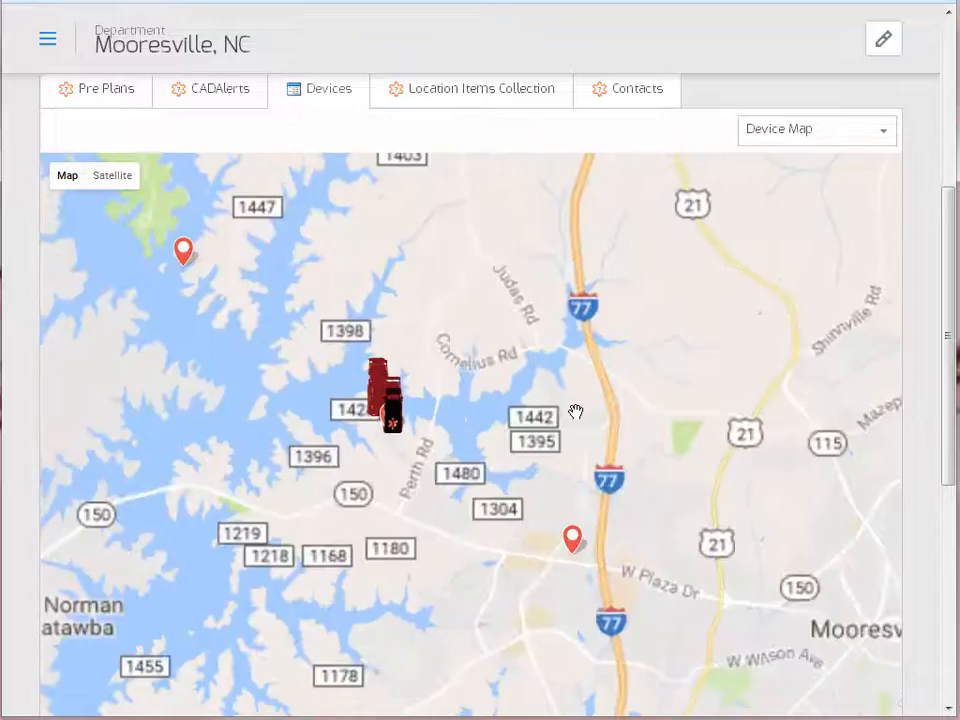
scroll(576, 411, "up", 1)
- Zoom and pan the map to frame the three trucks near Lake Norman Airpark and Normandy Rd
left_click_drag(437, 377, 778, 416)
scroll(703, 415, "up", 1)
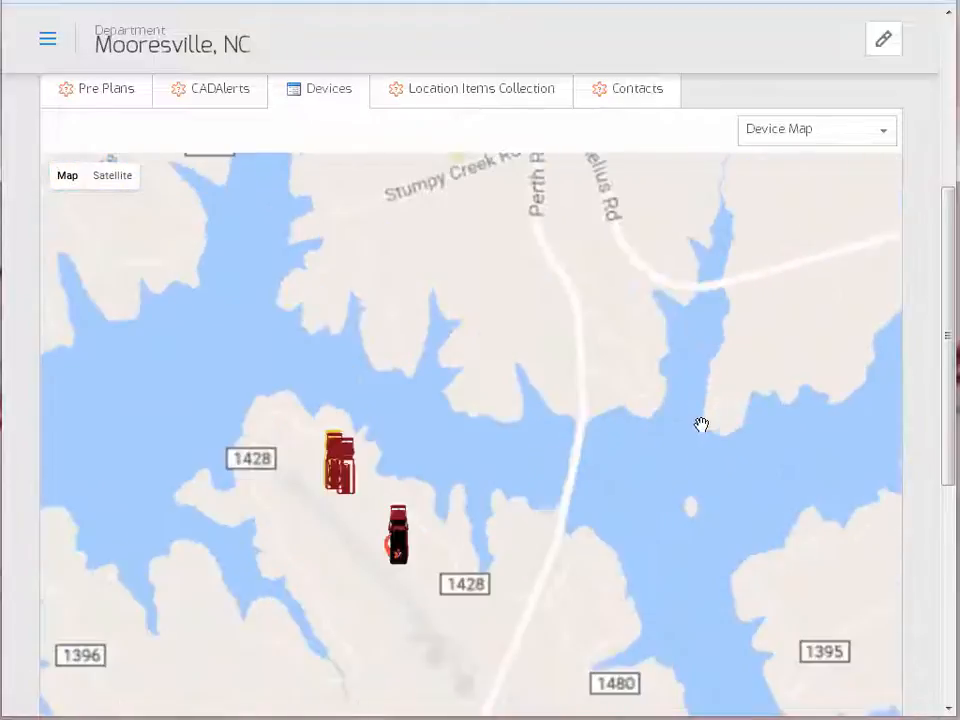
left_click_drag(515, 435, 694, 403)
scroll(643, 429, "up", 1)
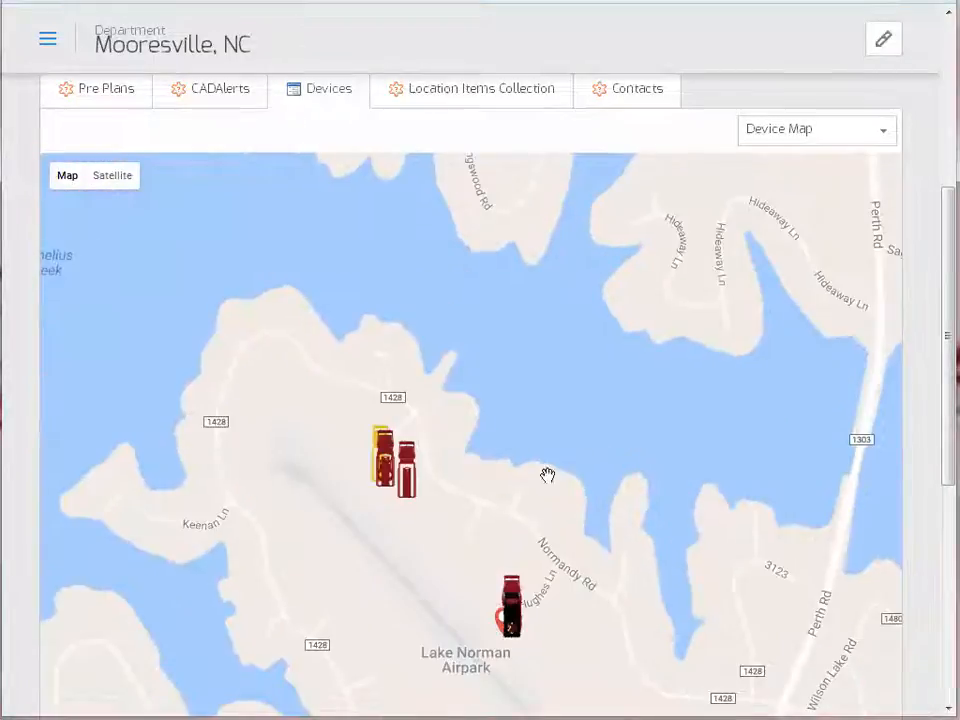
left_click_drag(583, 419, 617, 364)
scroll(617, 369, "up", 1)
left_click_drag(549, 486, 636, 362)
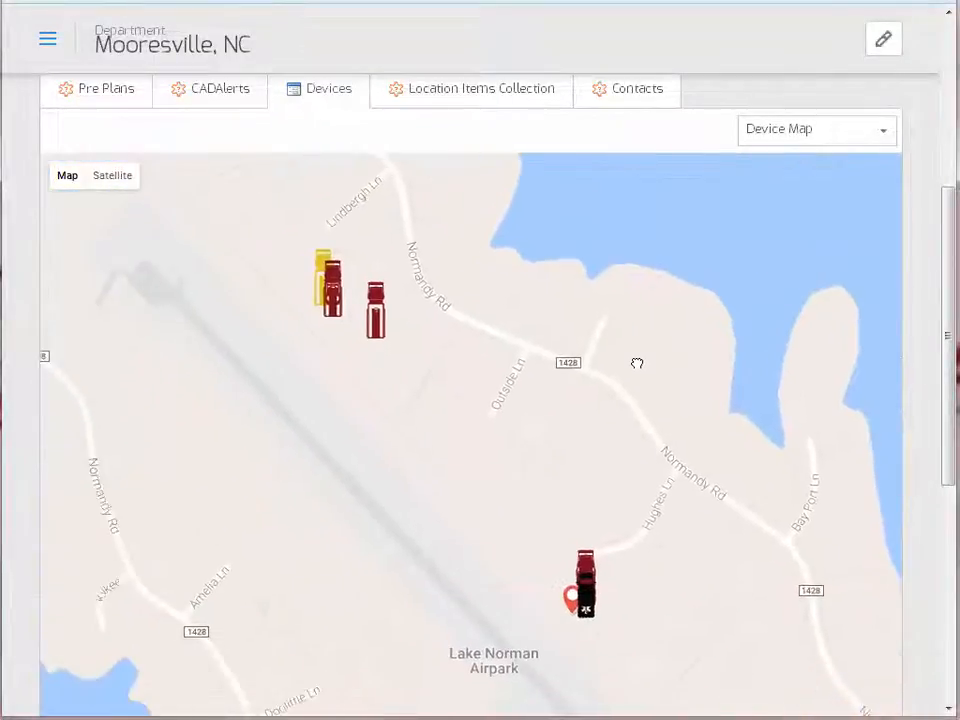
left_click_drag(617, 437, 617, 399)
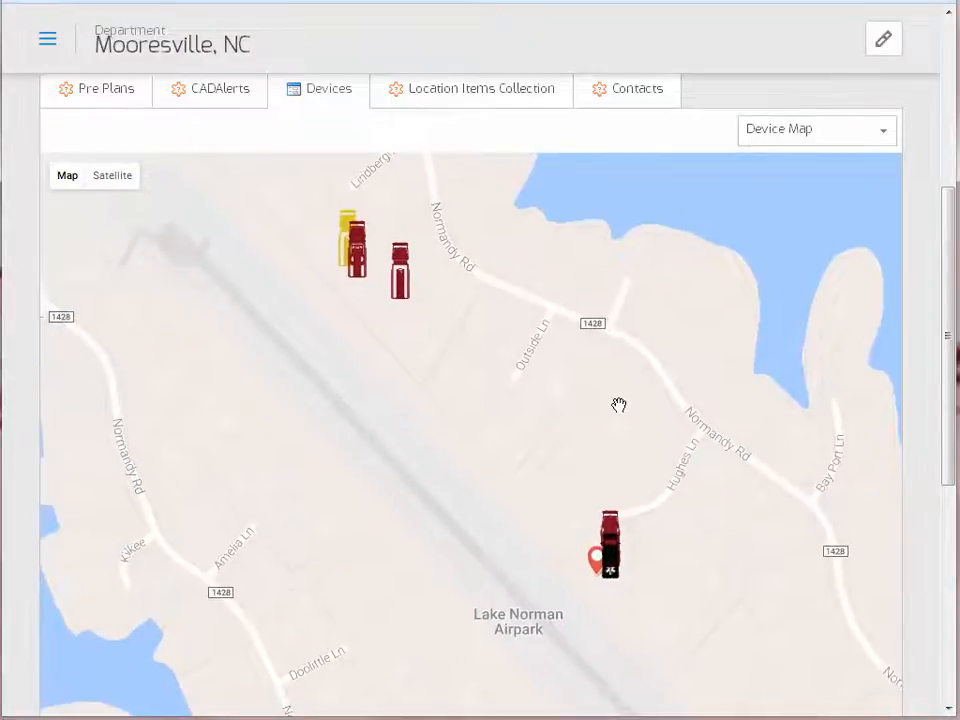
scroll(478, 313, "up", 1)
left_click_drag(478, 313, 819, 609)
mouse_move(597, 436)
left_mouse_down()
mouse_move(617, 460)
mouse_move(673, 480)
left_mouse_up()
scroll(616, 457, "up", 1)
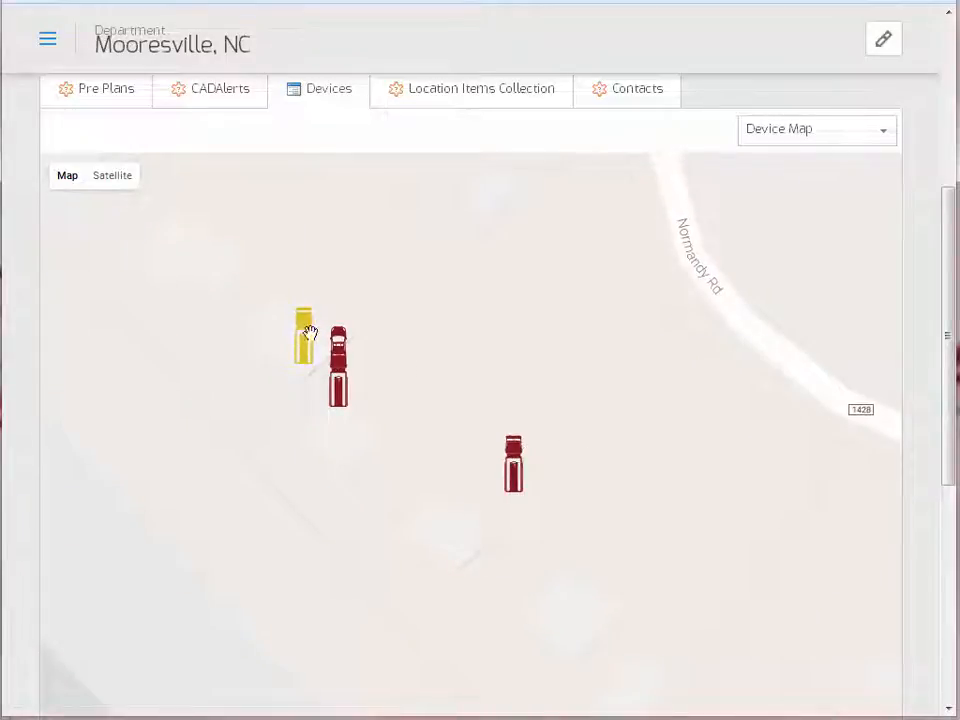
left_click_drag(745, 535, 660, 471)
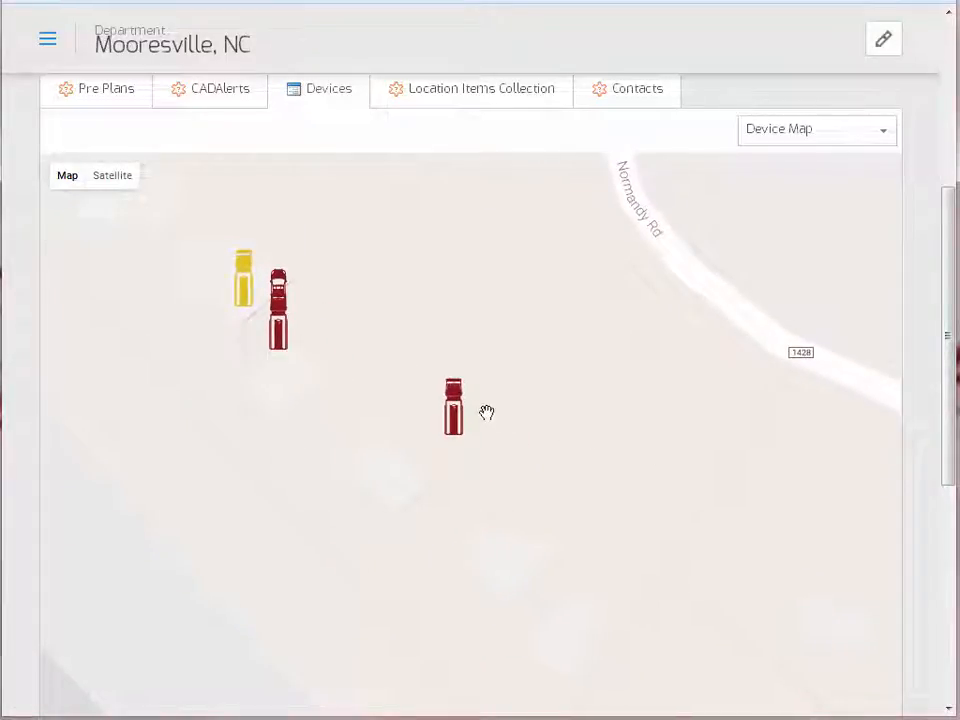
left_click_drag(613, 444, 643, 474)
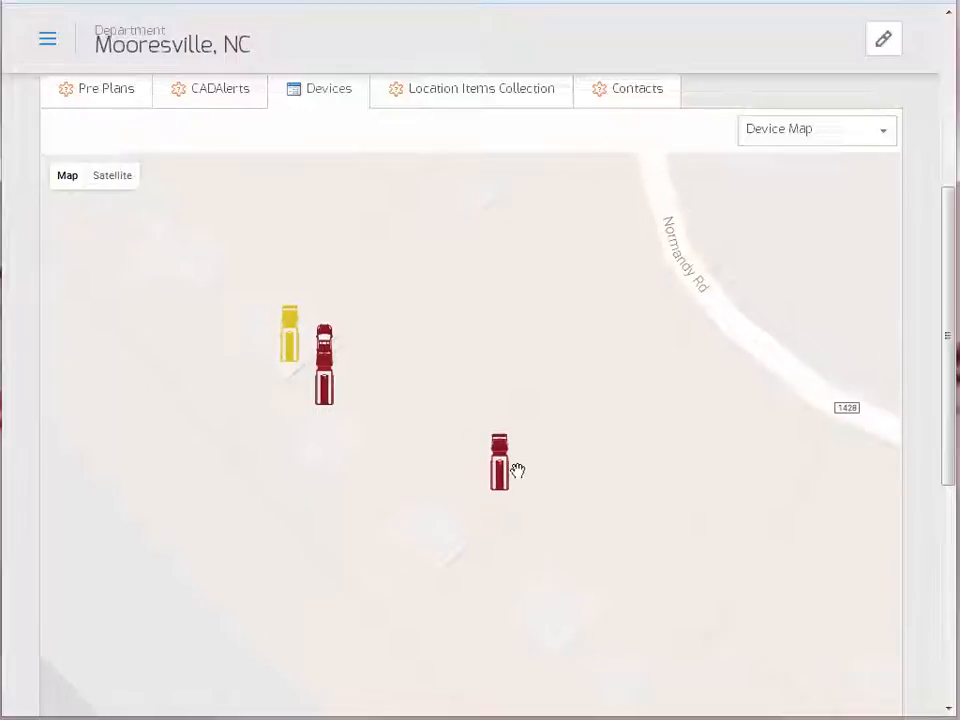
- Open Battalion 15's device details from its truck marker, then close them
left_click(502, 478)
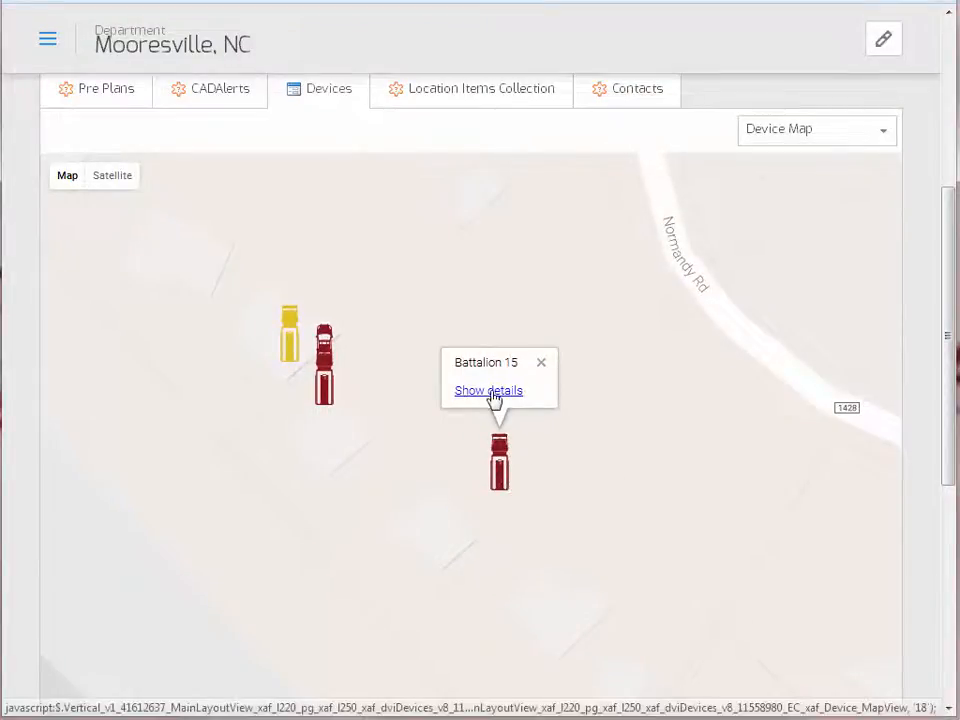
left_click(489, 392)
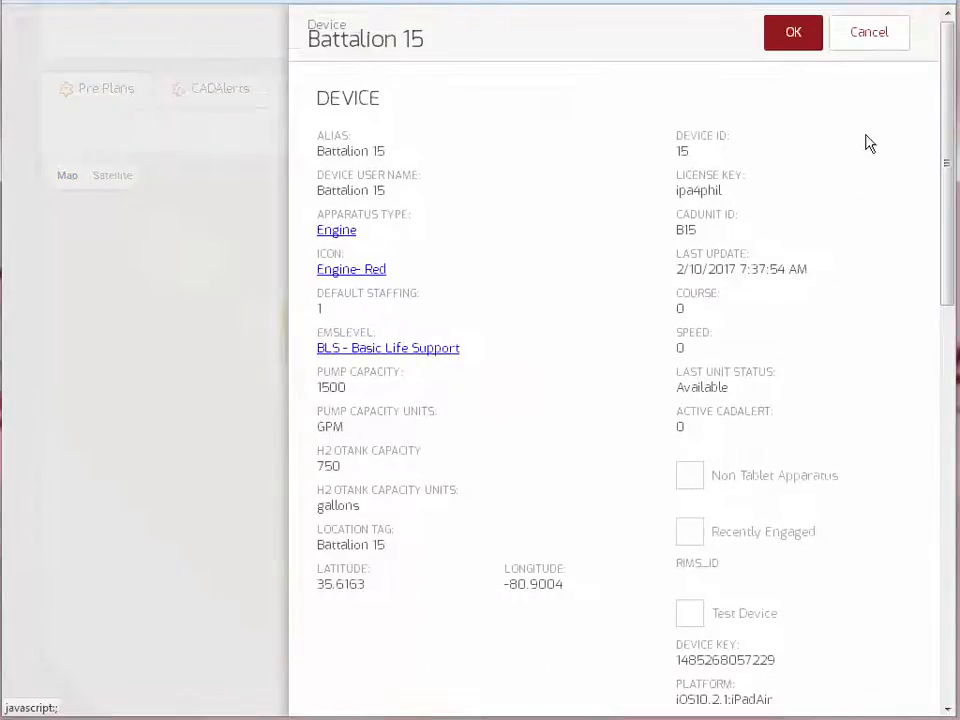
left_click(865, 42)
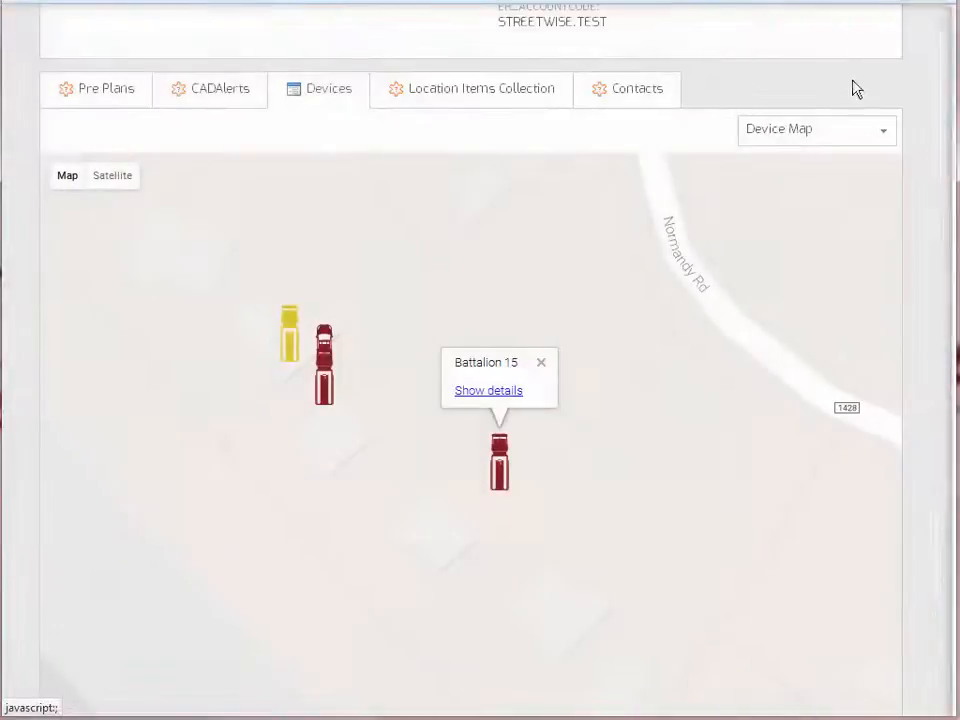
- Zoom out and pan to show Battalion 15 and neighbouring trucks along Lake Norman's shore
scroll(679, 477, "down", 1)
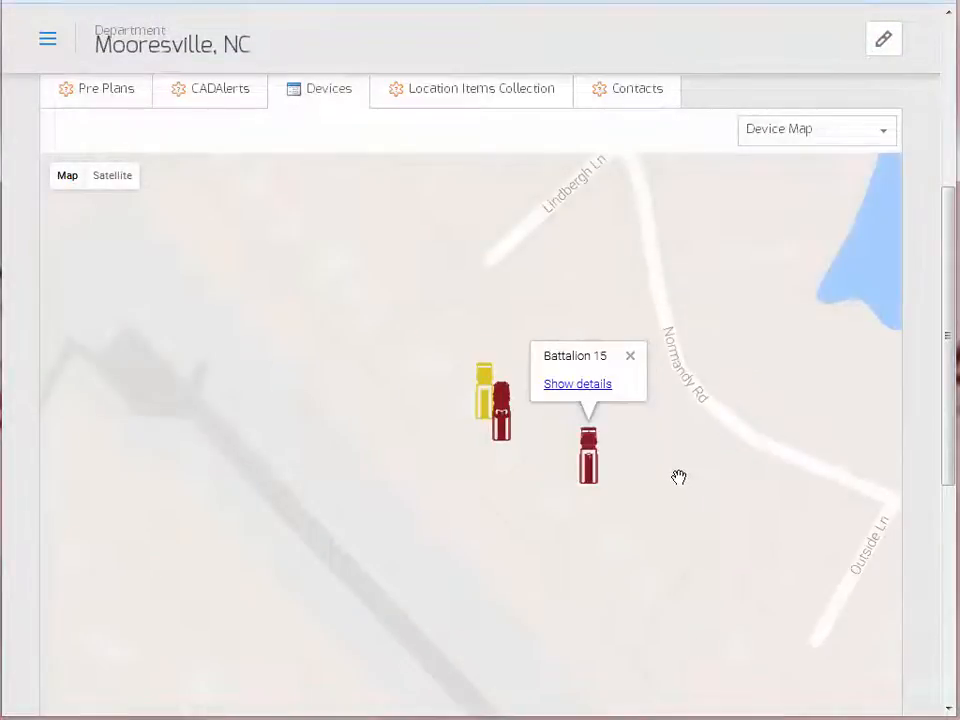
scroll(677, 478, "down", 1)
left_click_drag(677, 478, 555, 433)
scroll(555, 433, "down", 2)
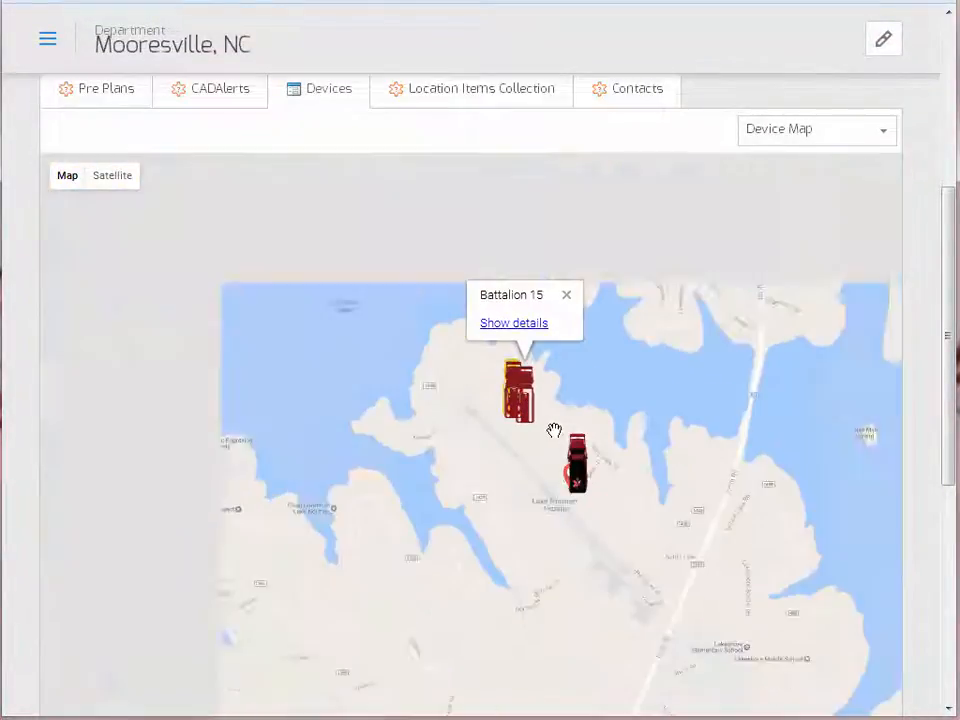
left_click_drag(611, 448, 536, 364)
scroll(536, 364, "down", 1)
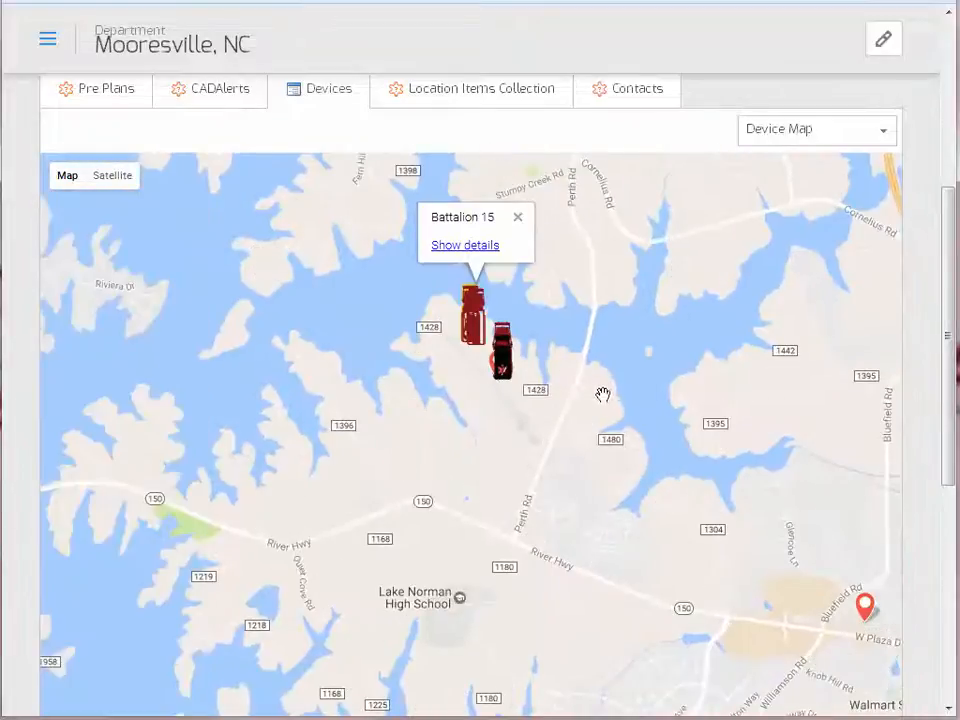
mouse_move(602, 392)
left_mouse_down()
mouse_move(542, 369)
mouse_move(463, 421)
mouse_move(521, 407)
left_mouse_up()
scroll(531, 360, "down", 1)
scroll(463, 421, "up", 1)
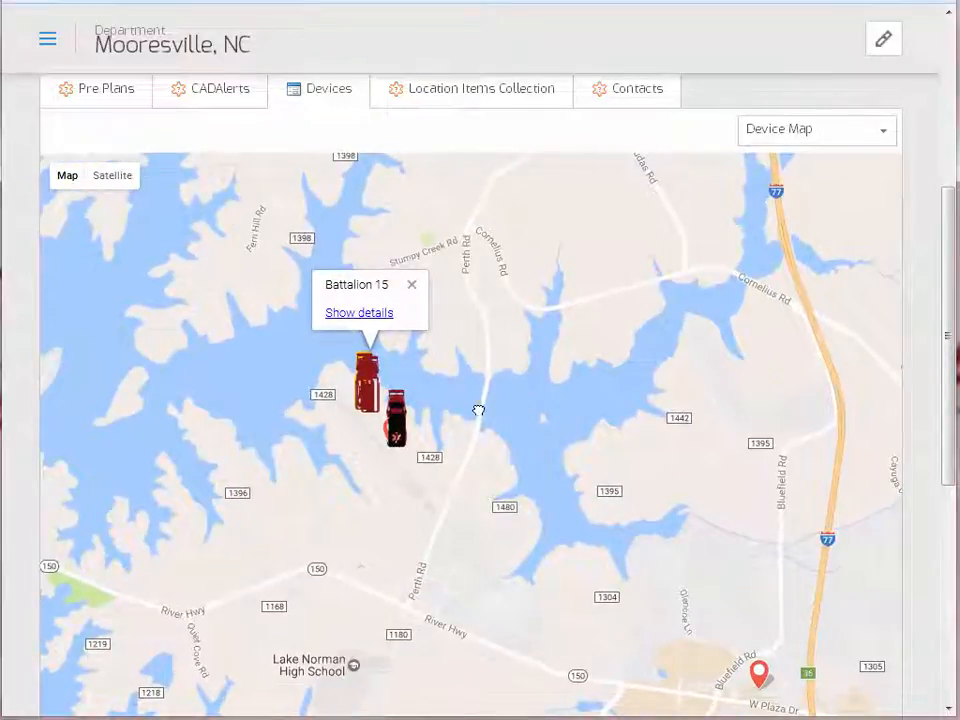
left_click_drag(474, 408, 500, 410)
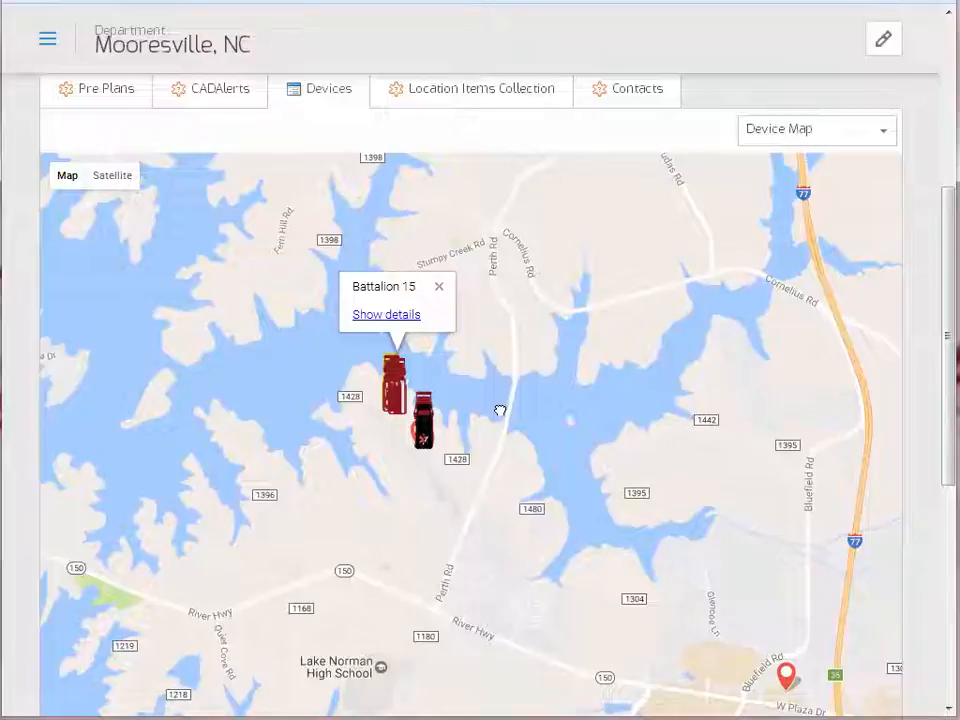